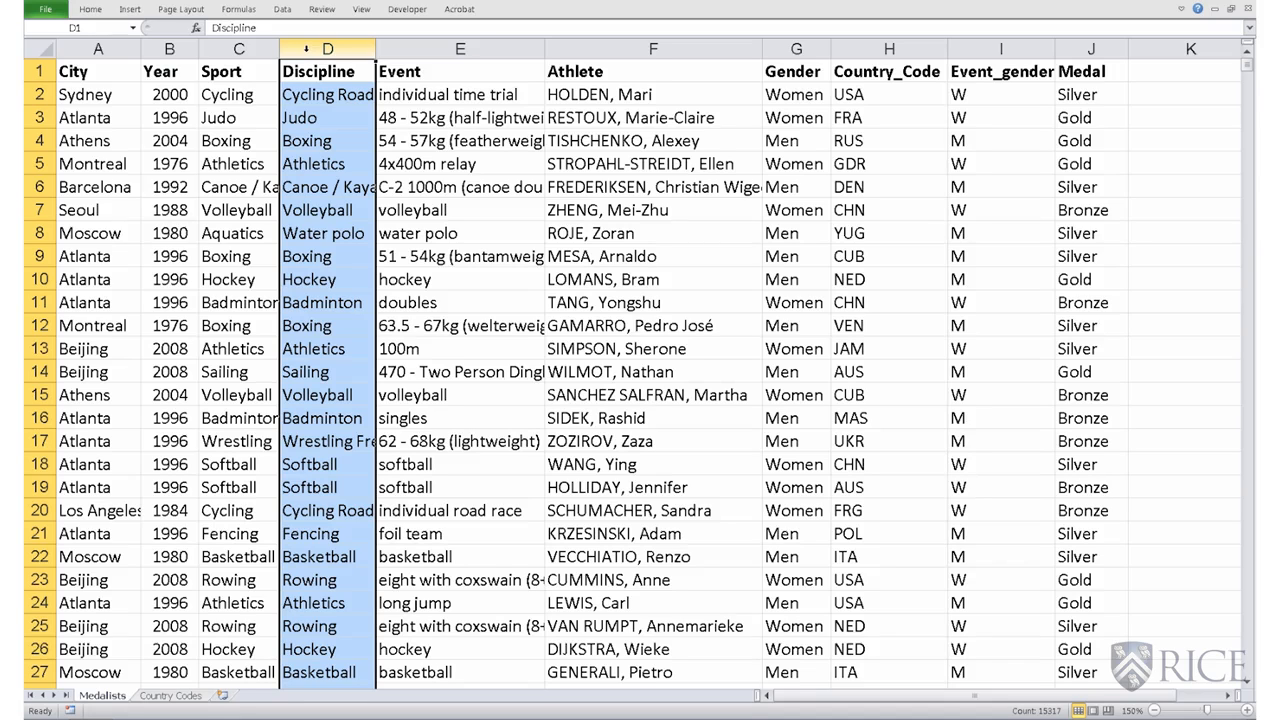
Examine the Event, Athlete, Gender, Country_Code, Event_gender and Medal columns of the Medalists sheet one after another.
click(400, 48)
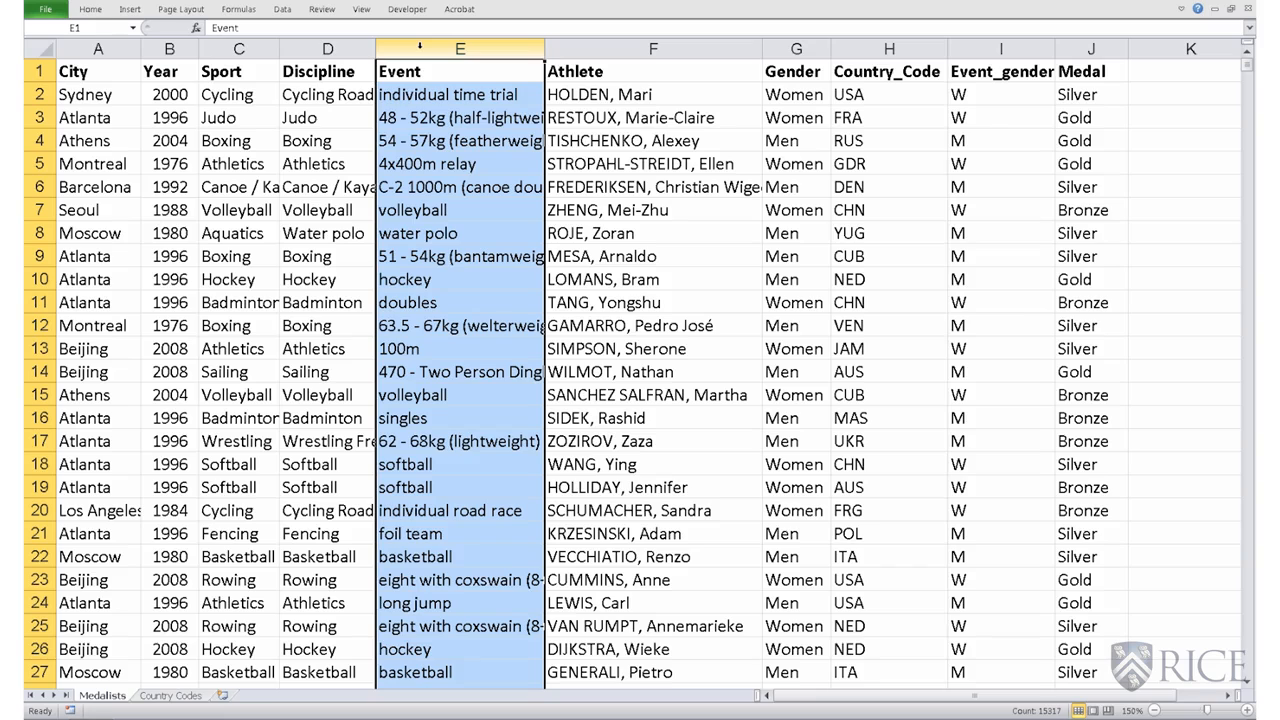
click(620, 48)
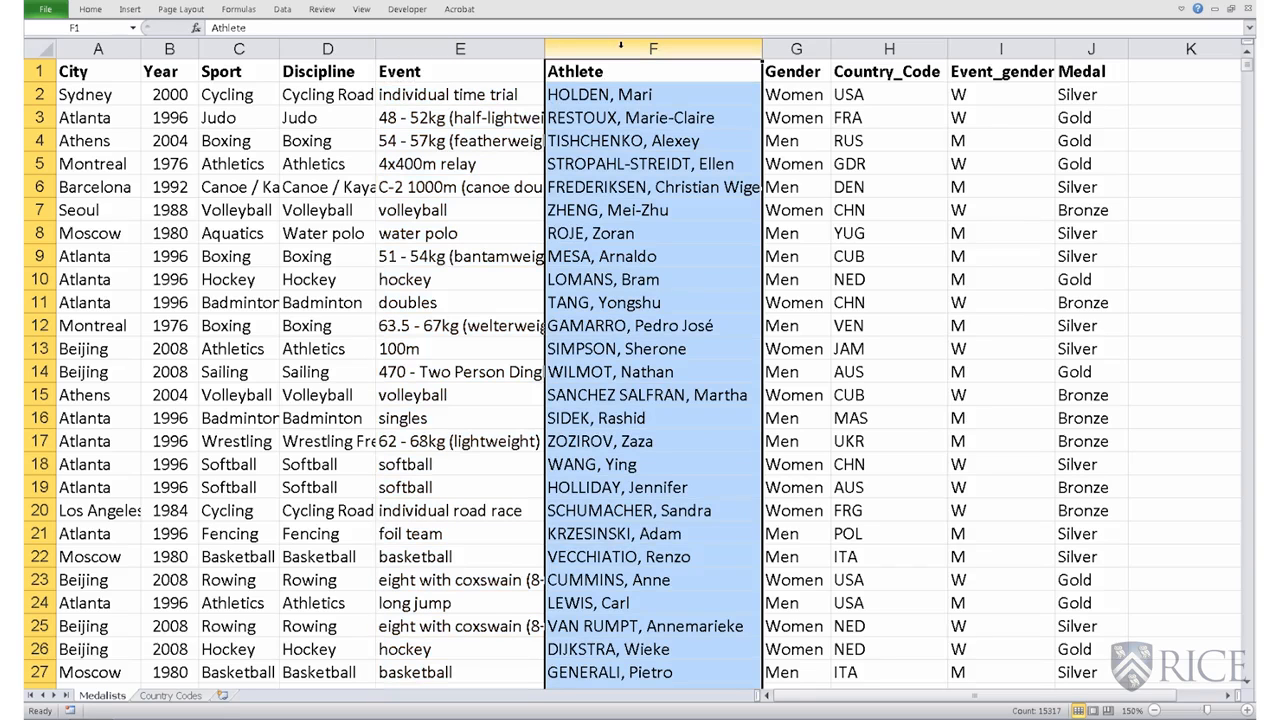
click(793, 48)
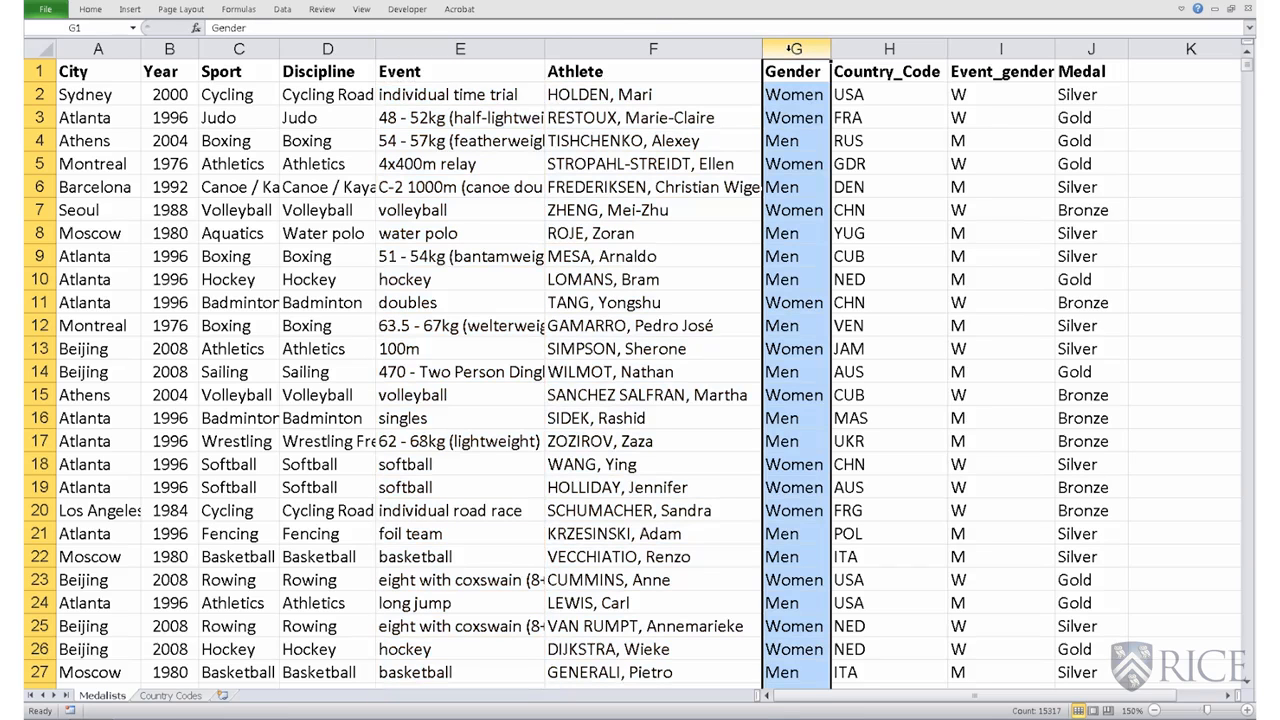
click(853, 48)
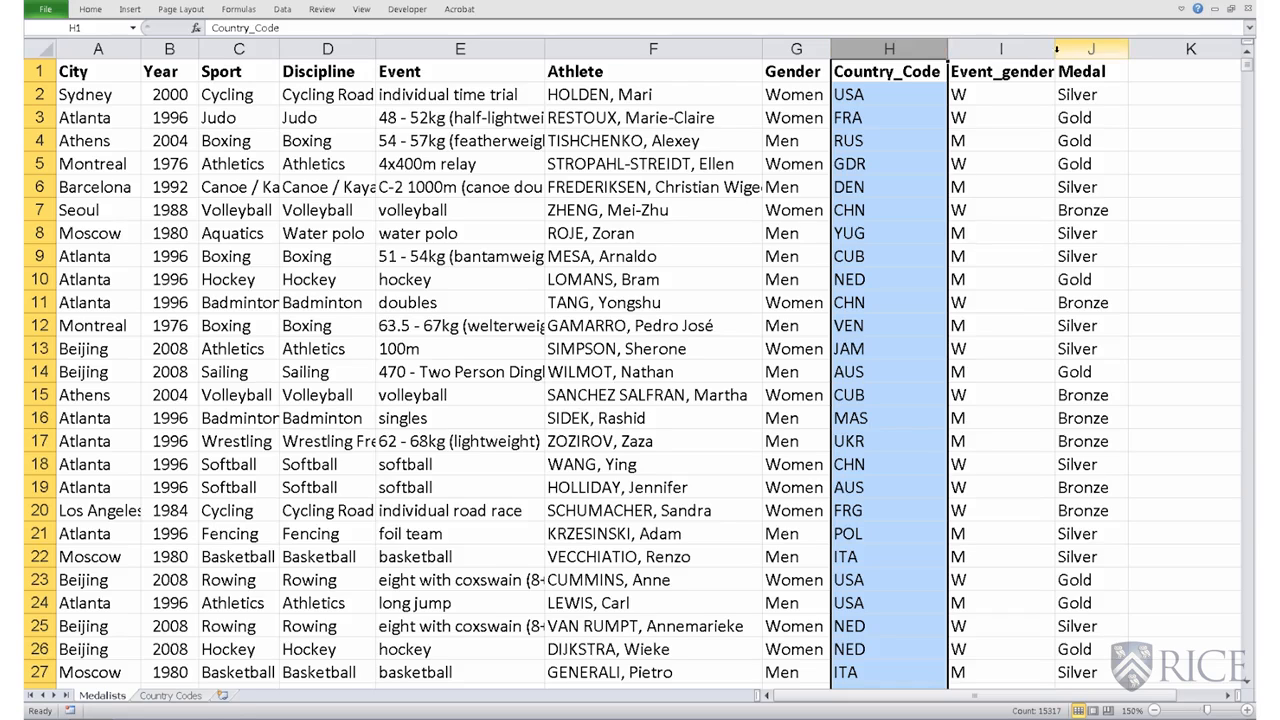
click(1025, 47)
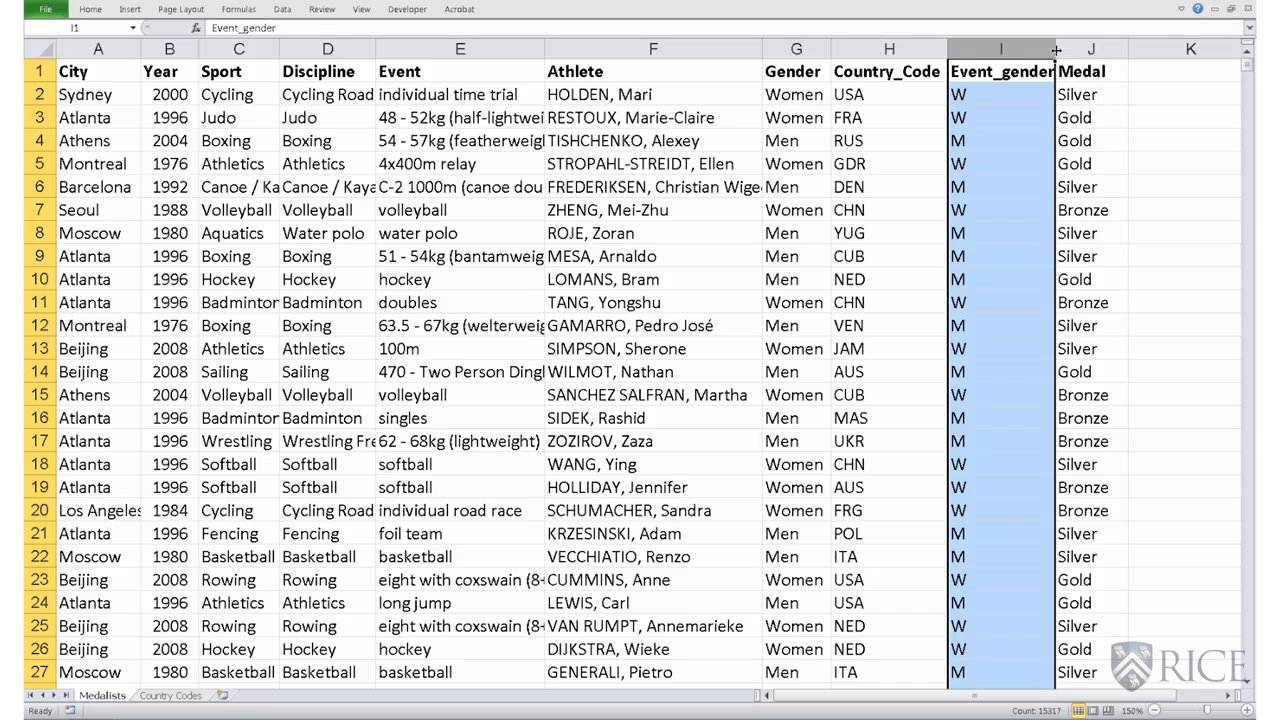
click(1072, 47)
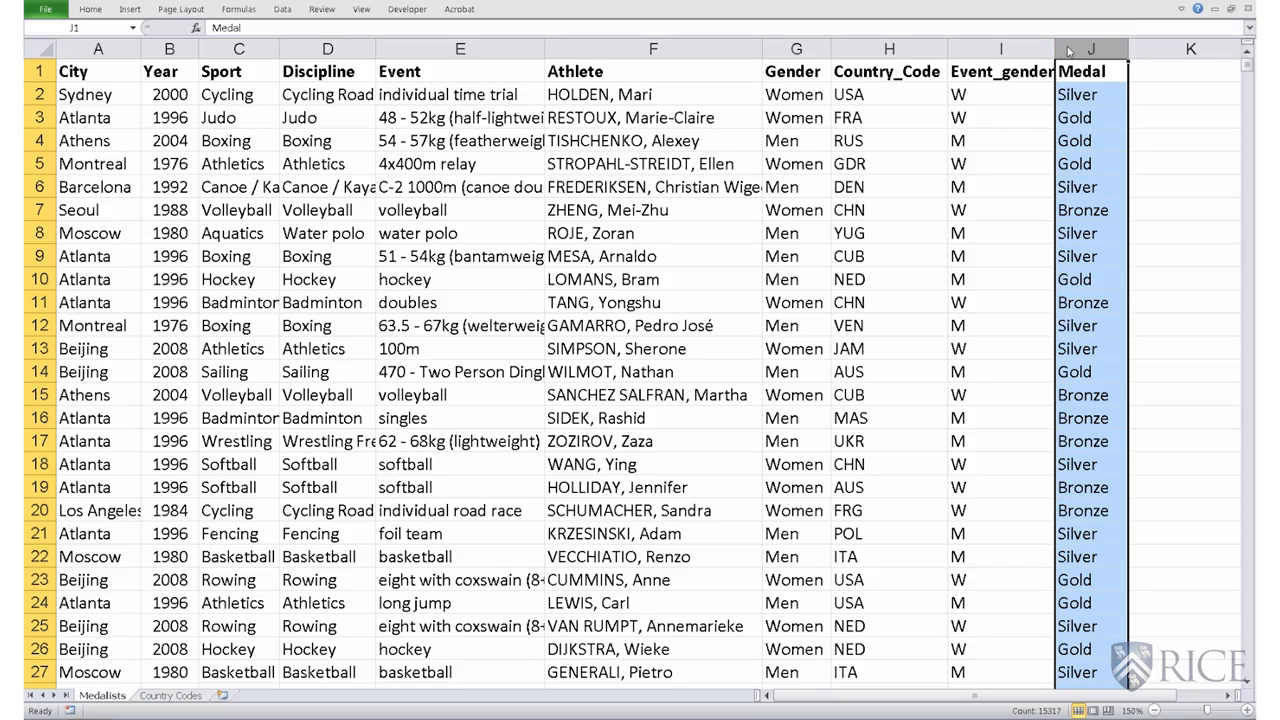
Select the whole Medalists table from the City header in A1 through the Medal column and down to the last record.
click(89, 72)
key(shift+Right)
key(shift+Right)
key(shift+Right)
key(shift+Right)
key(shift+Right)
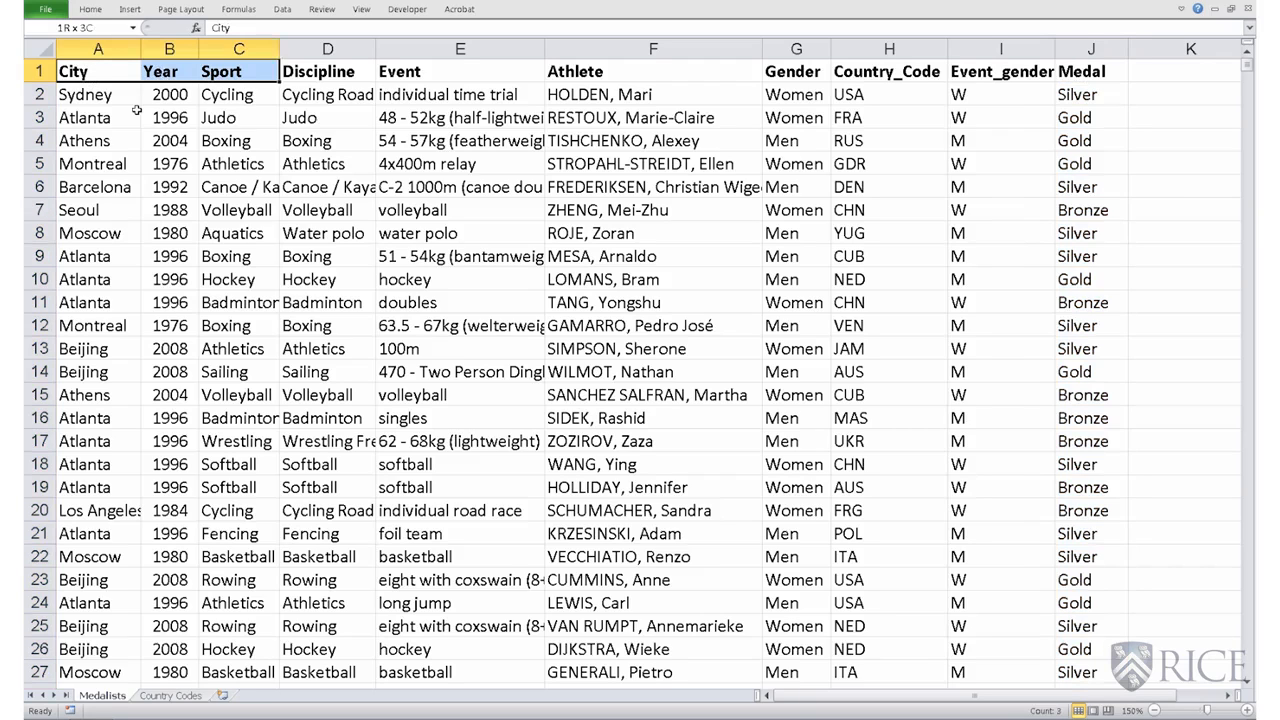
key(shift+Right)
key(shift+Right)
key(shift+Right)
key(shift+Right)
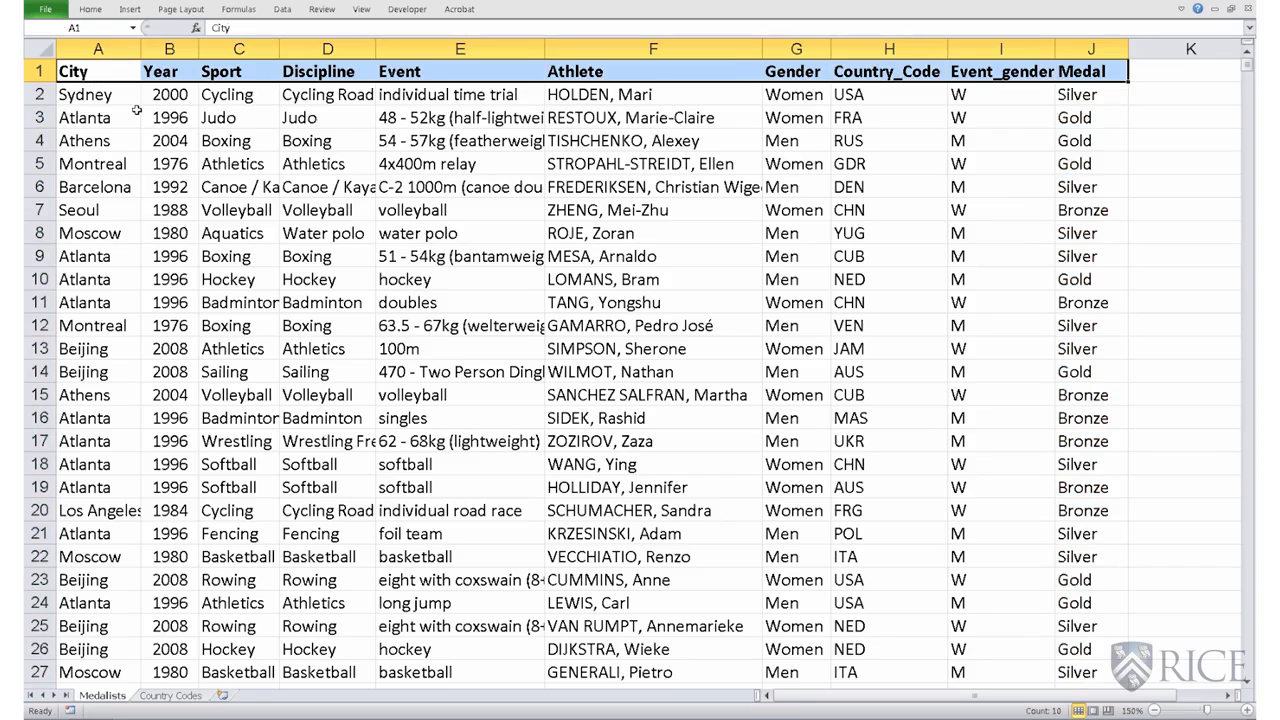
key(ctrl+shift+Down)
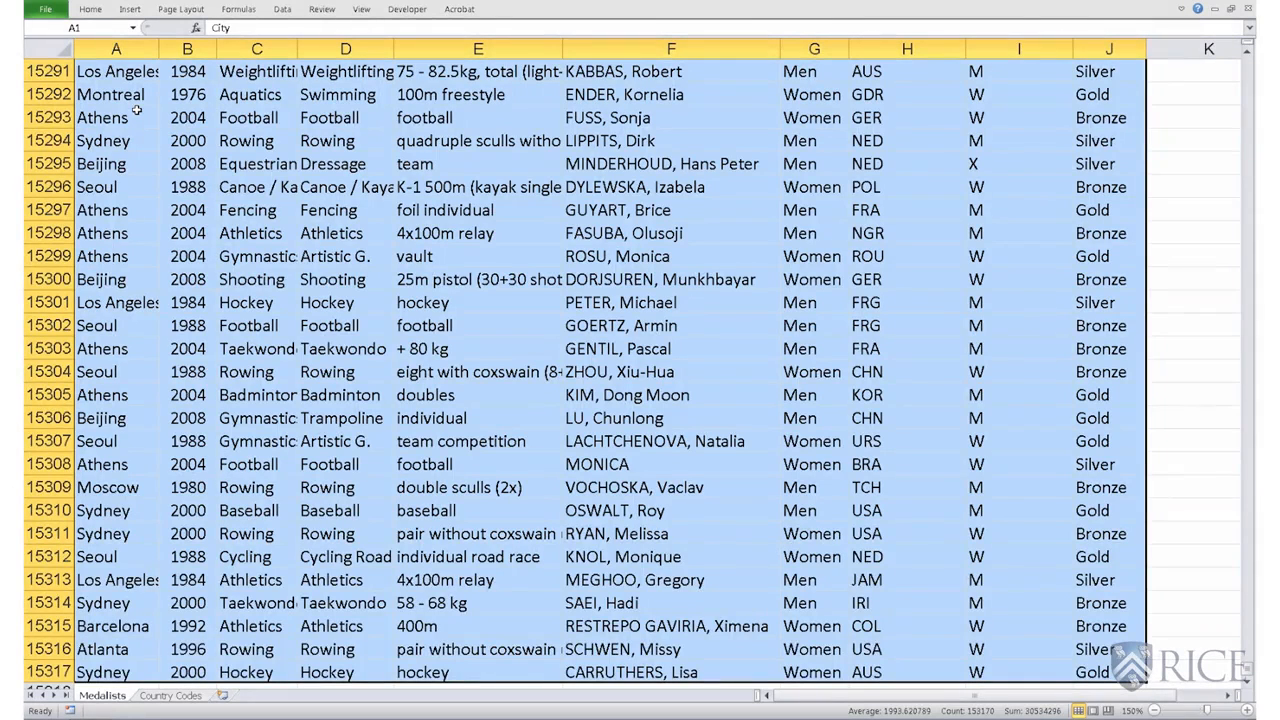
scroll(85, 129, down, 1)
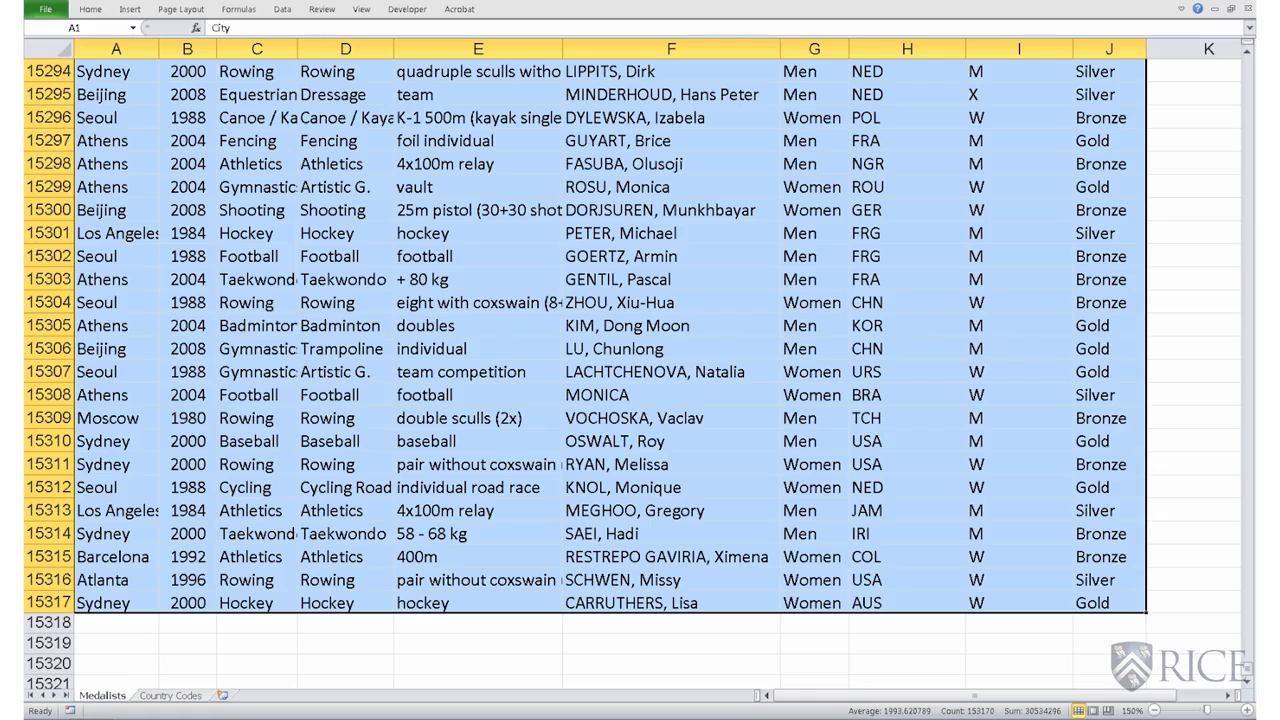
drag(1248, 668, 1240, 48)
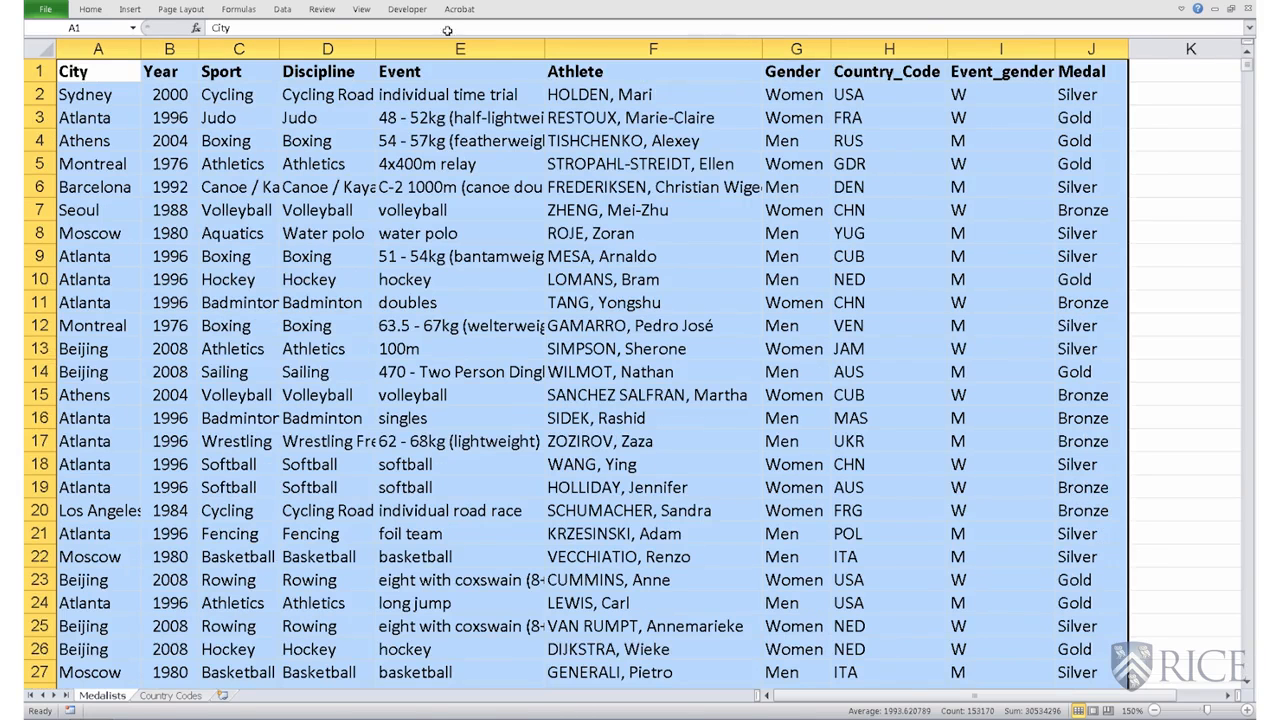
Begin a custom sort of the selected table with Year, smallest to largest, as the first sort key.
click(282, 9)
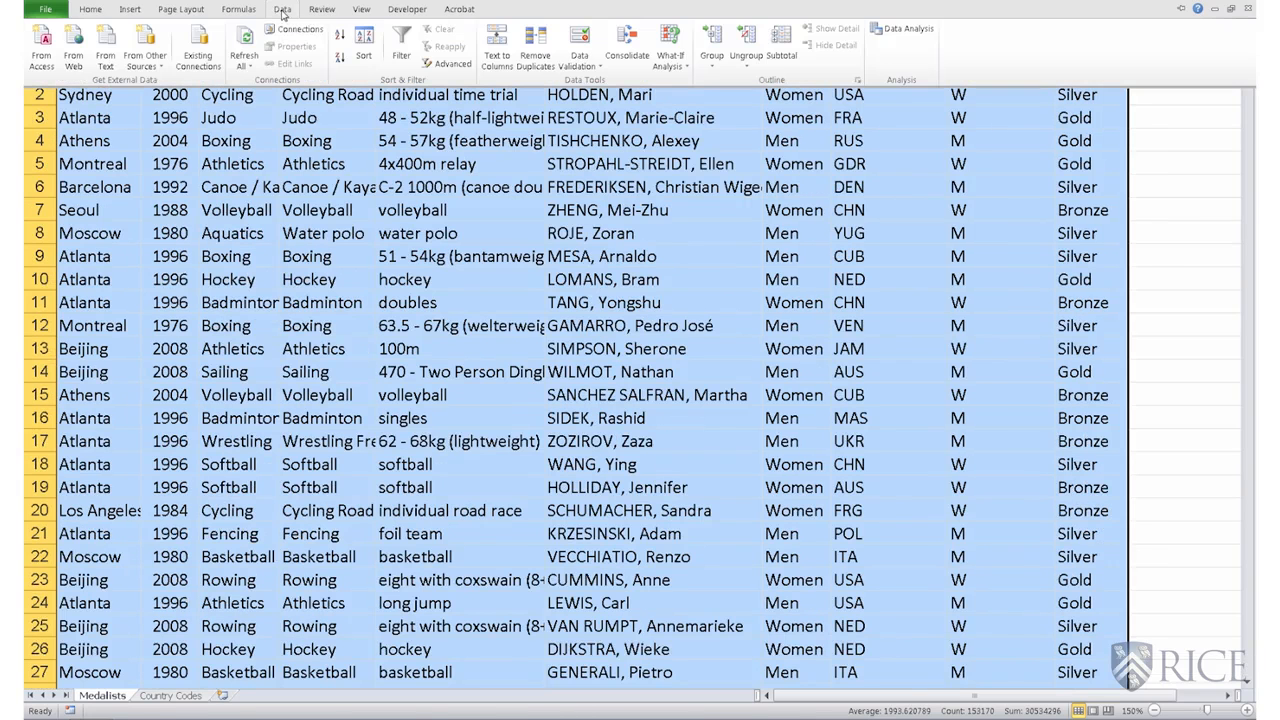
click(372, 46)
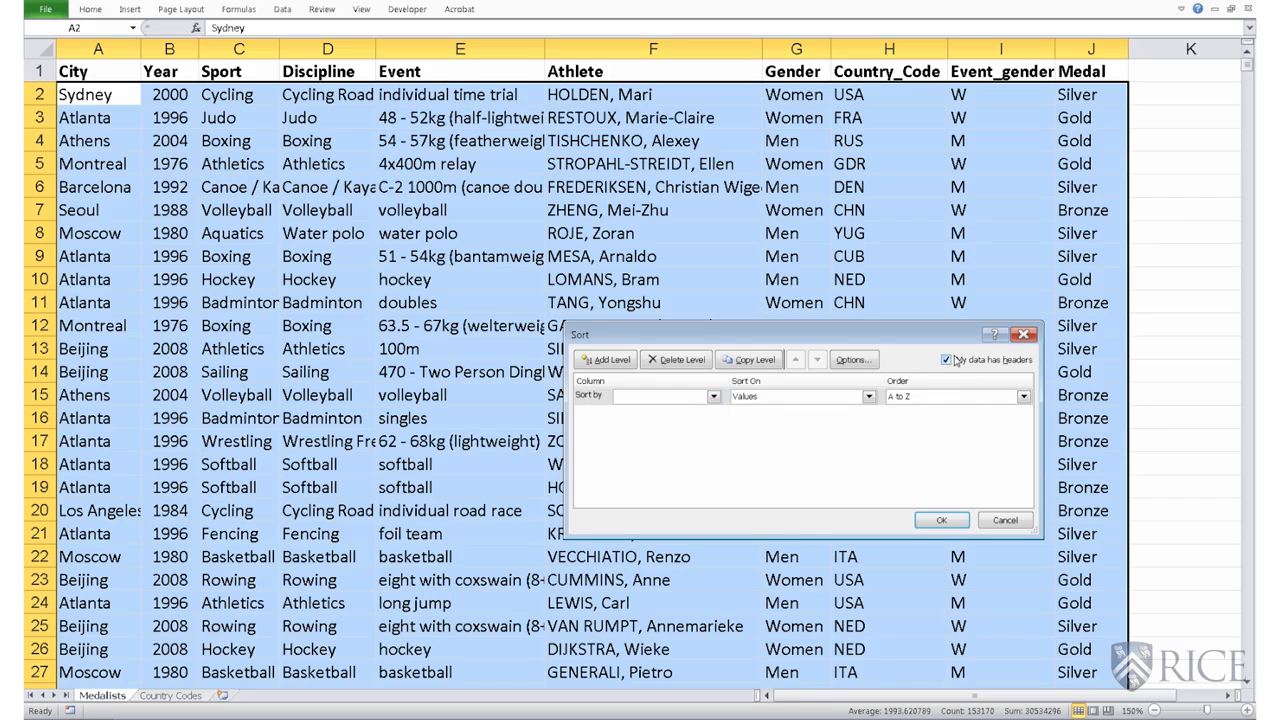
click(712, 398)
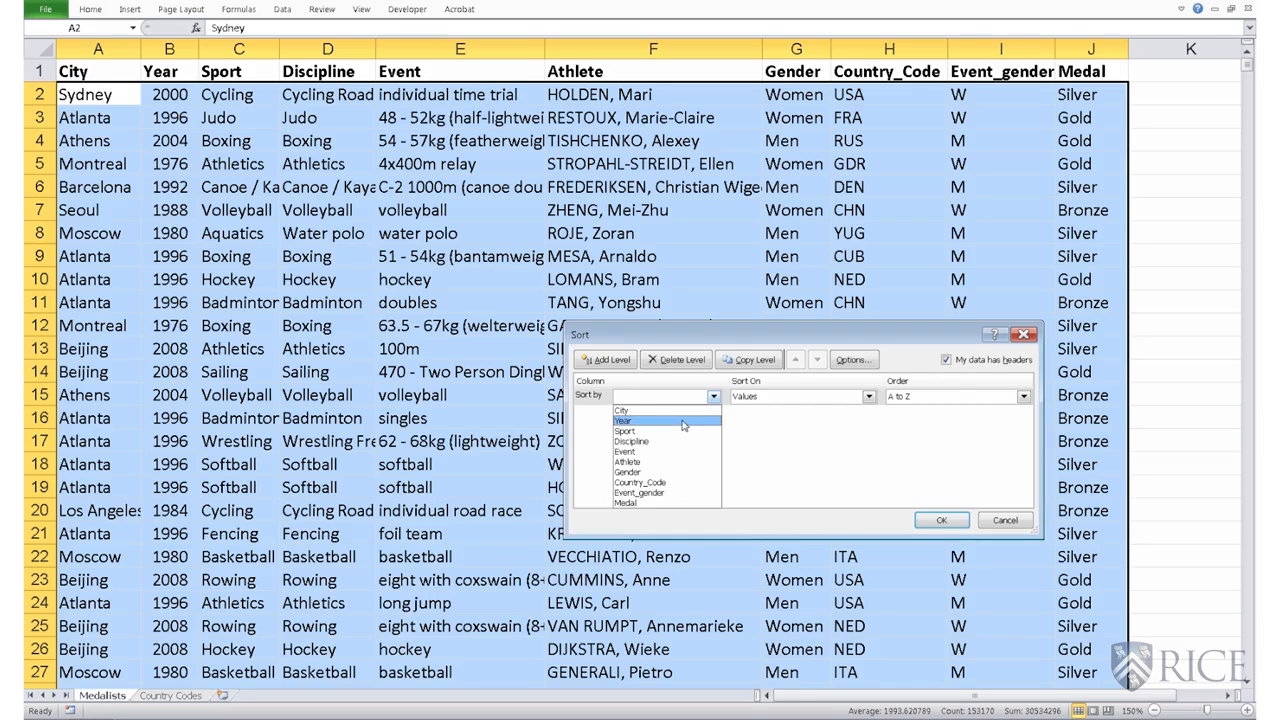
click(683, 422)
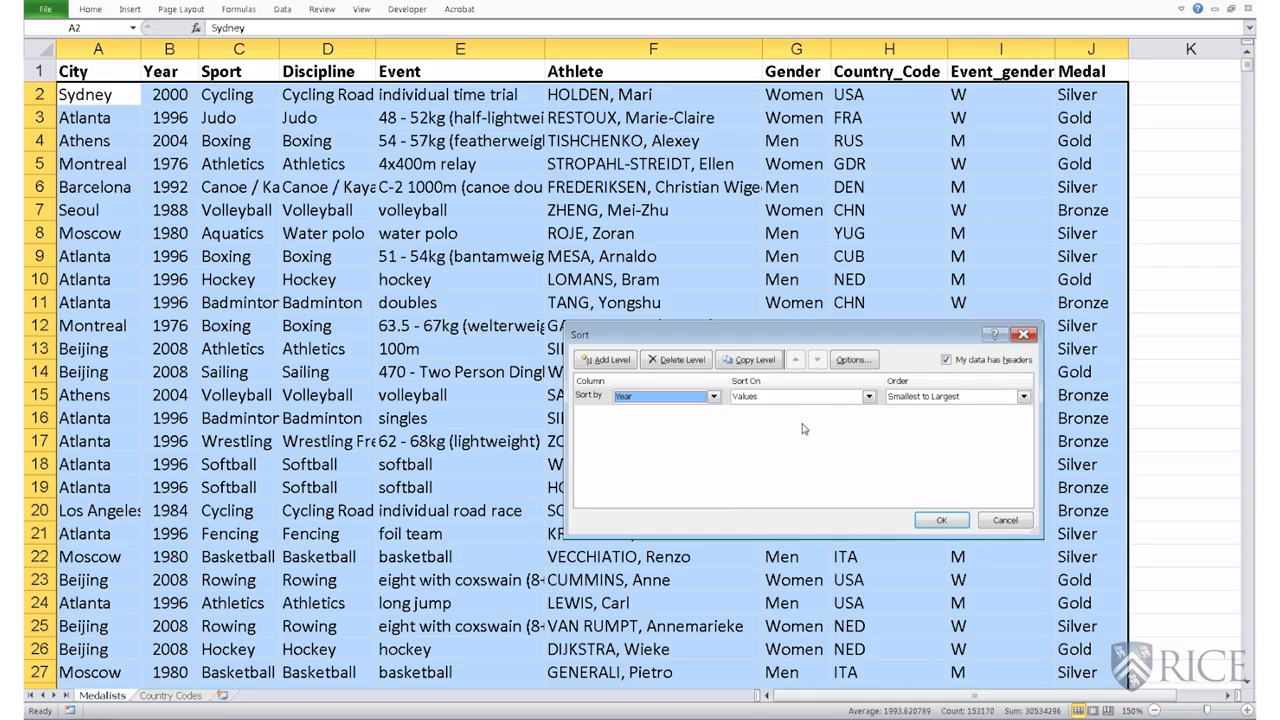
Add Sport and Discipline, both A to Z, as the second and third sort levels and apply the sort.
click(622, 362)
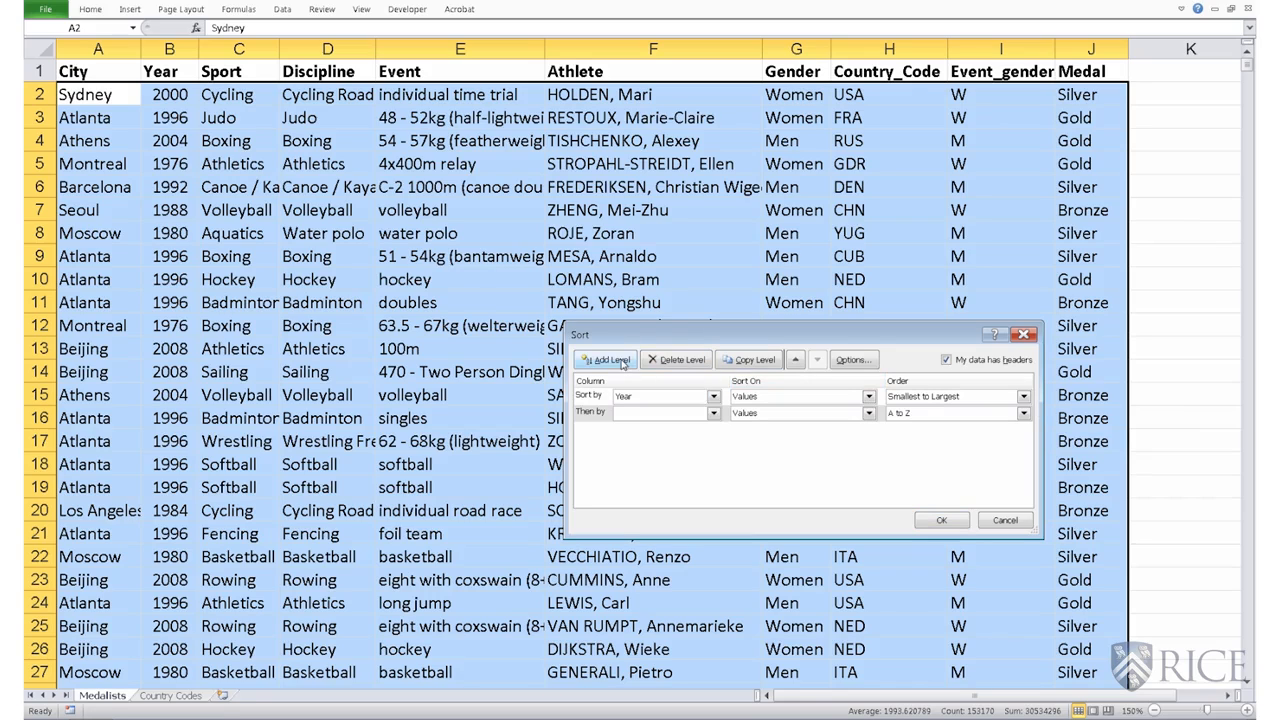
click(713, 414)
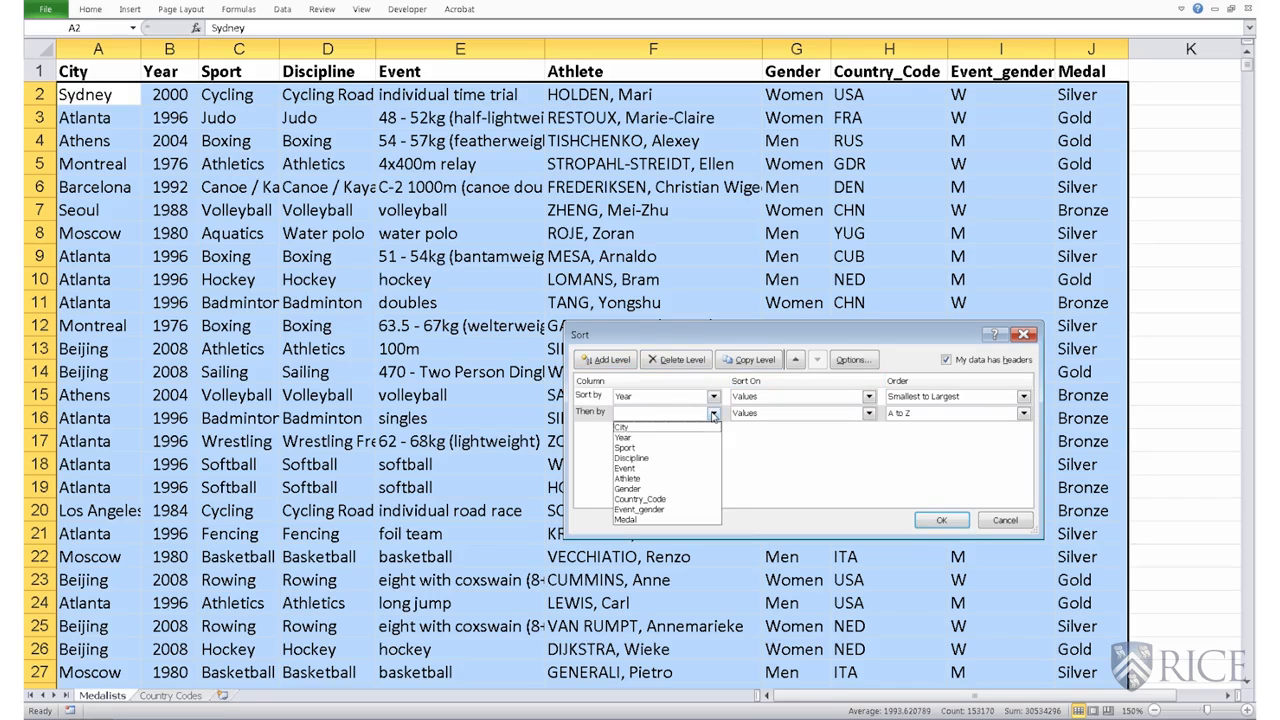
click(651, 448)
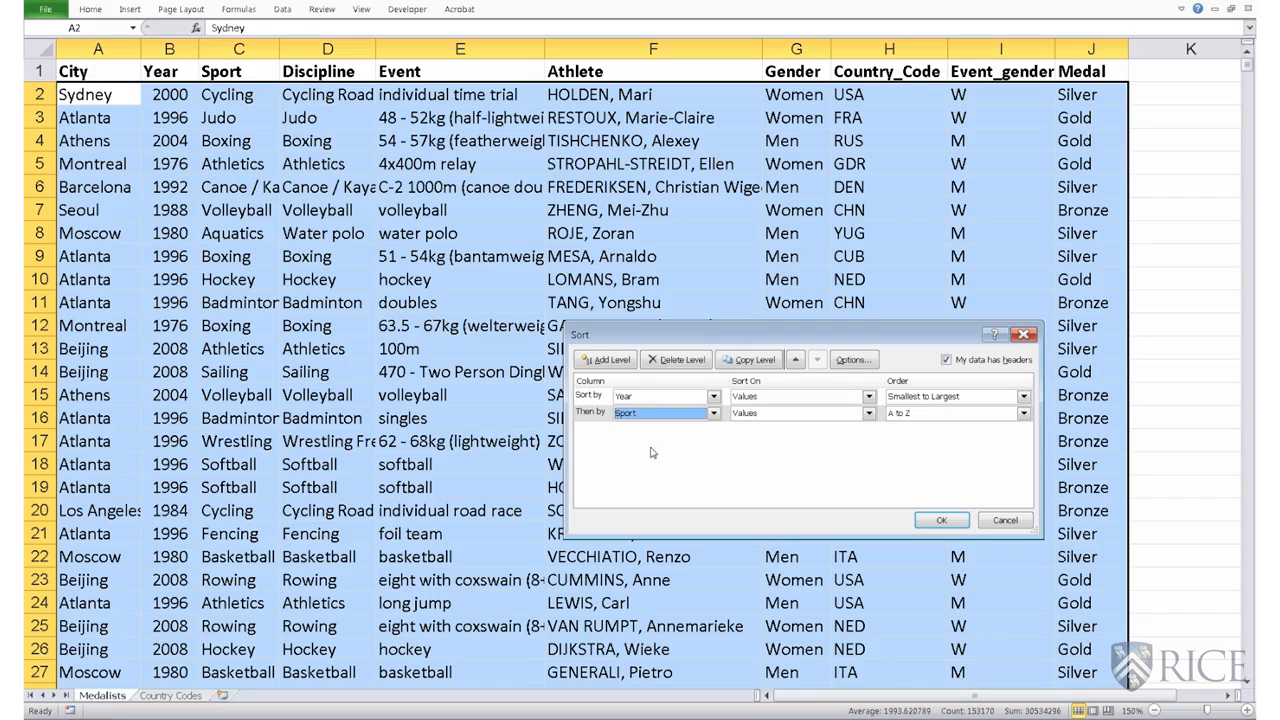
click(612, 360)
click(713, 429)
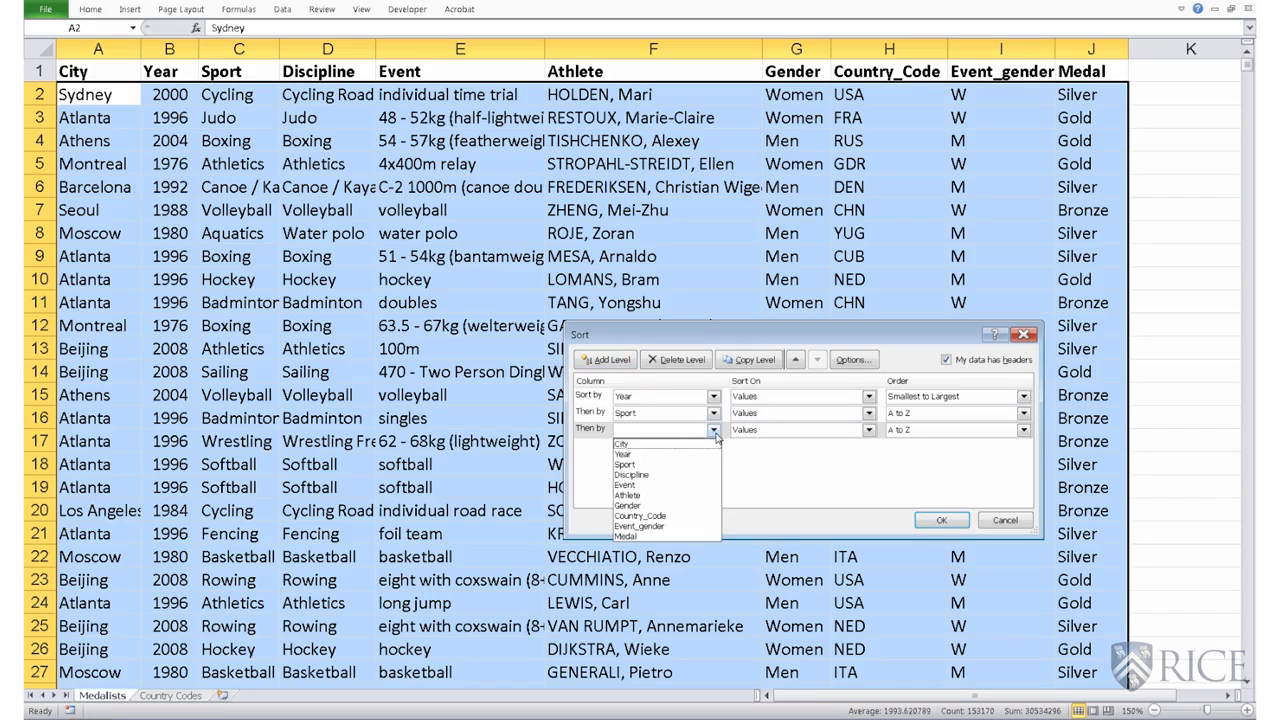
click(660, 475)
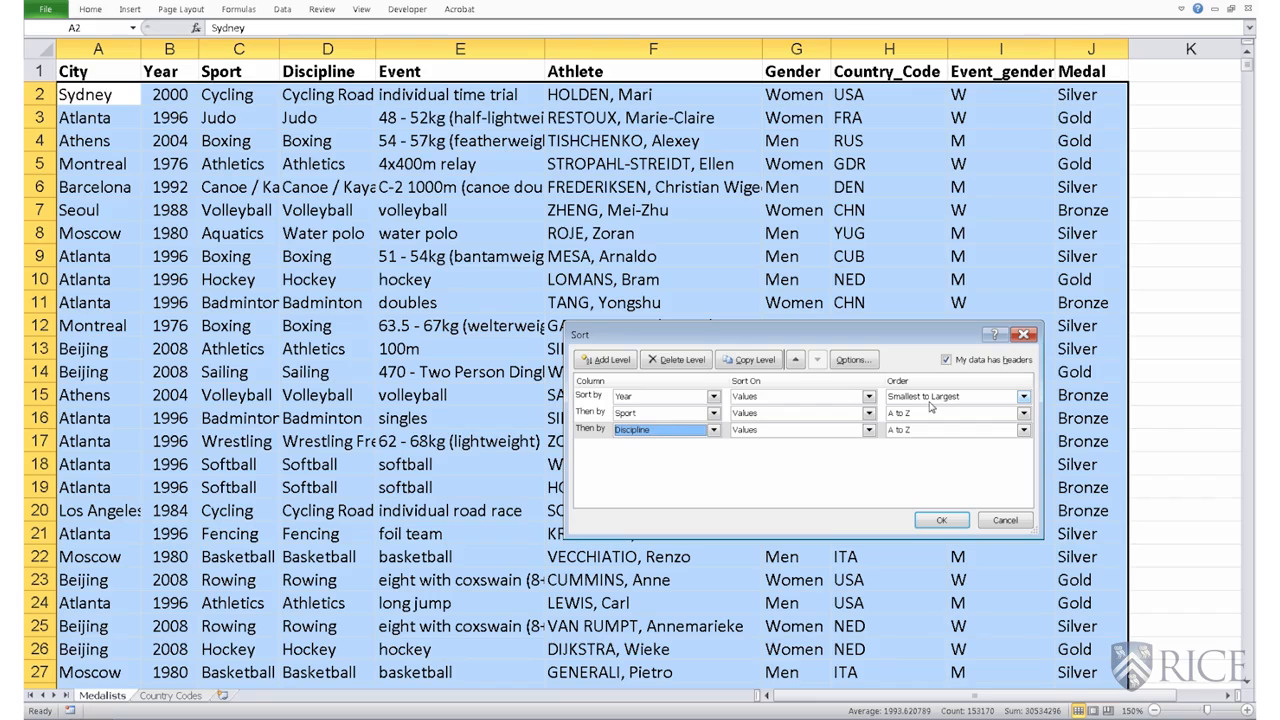
click(941, 521)
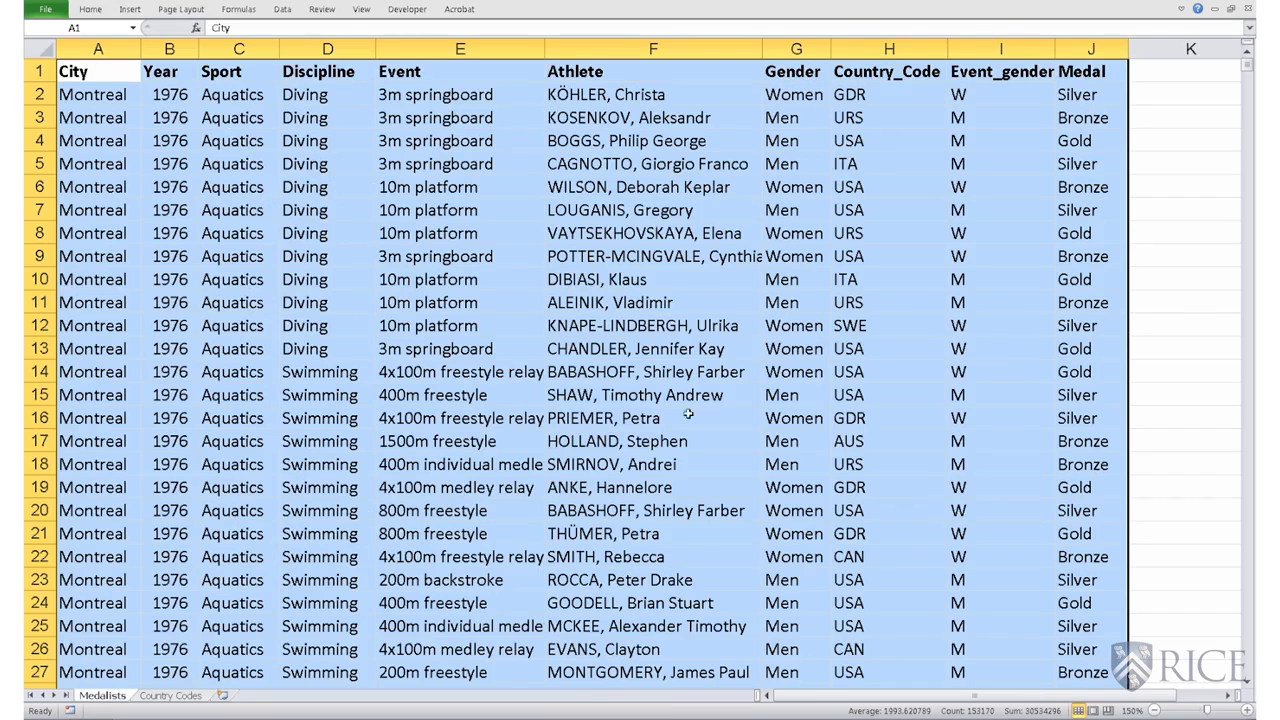
Check the sorted order in the Year, Sport and Discipline columns.
click(93, 95)
click(169, 49)
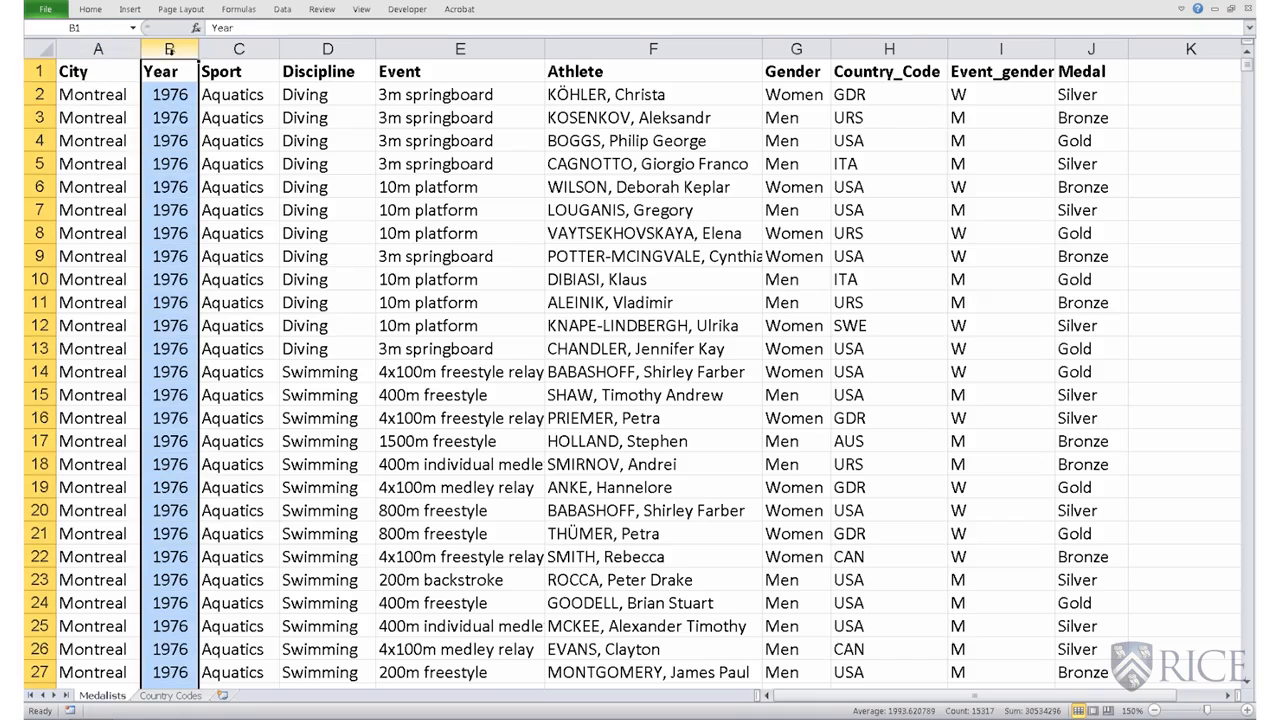
click(248, 48)
click(327, 49)
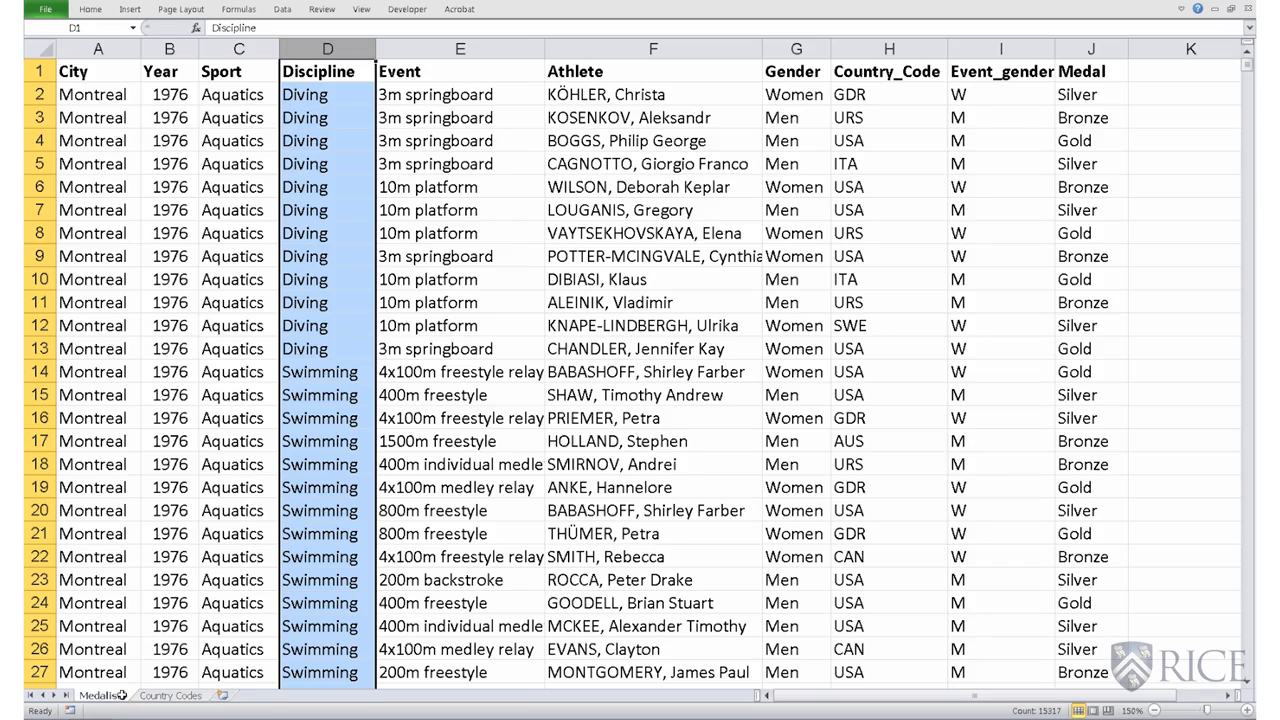
Insert two new worksheets after Country Codes and rename the first of them My Worksheet.
click(224, 695)
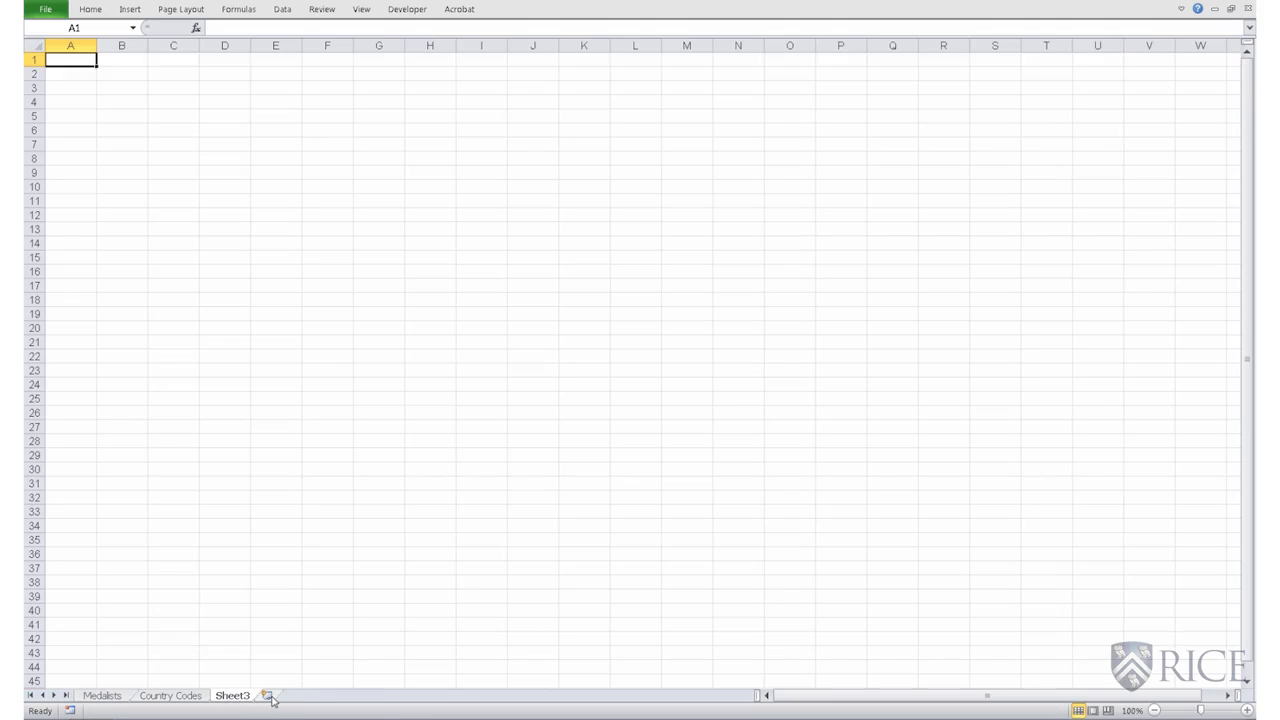
click(268, 695)
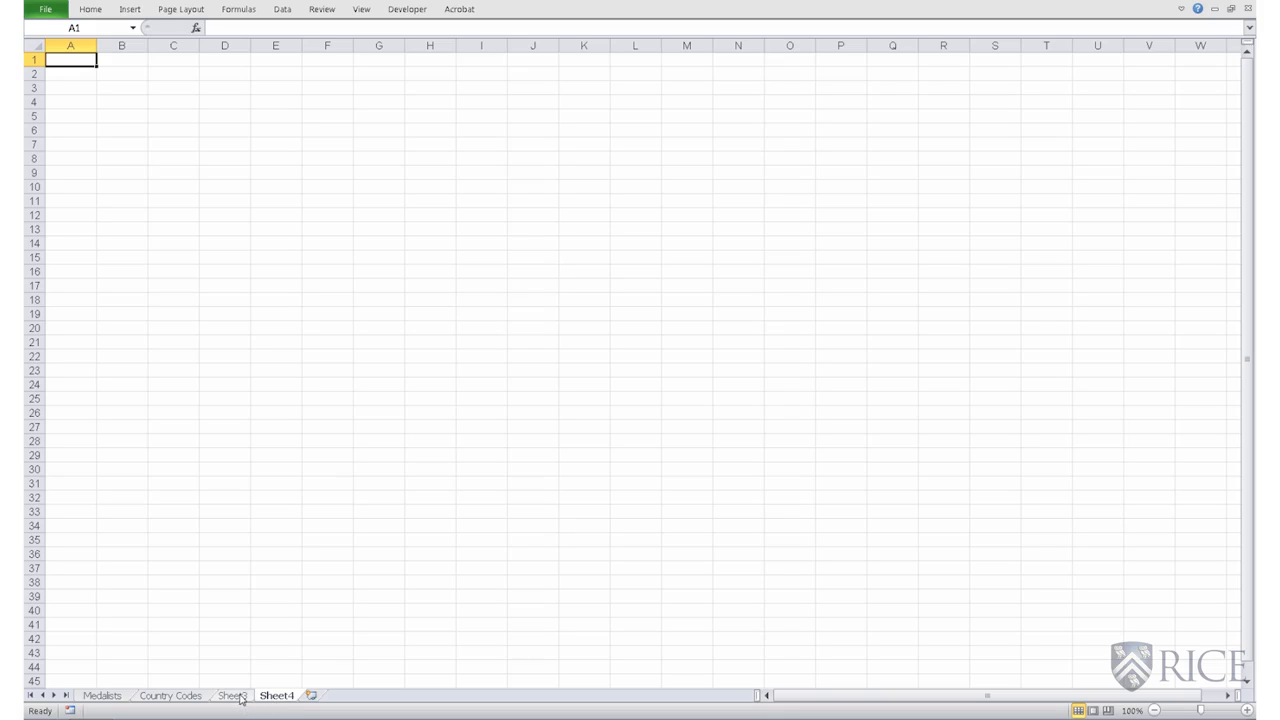
right_click(241, 697)
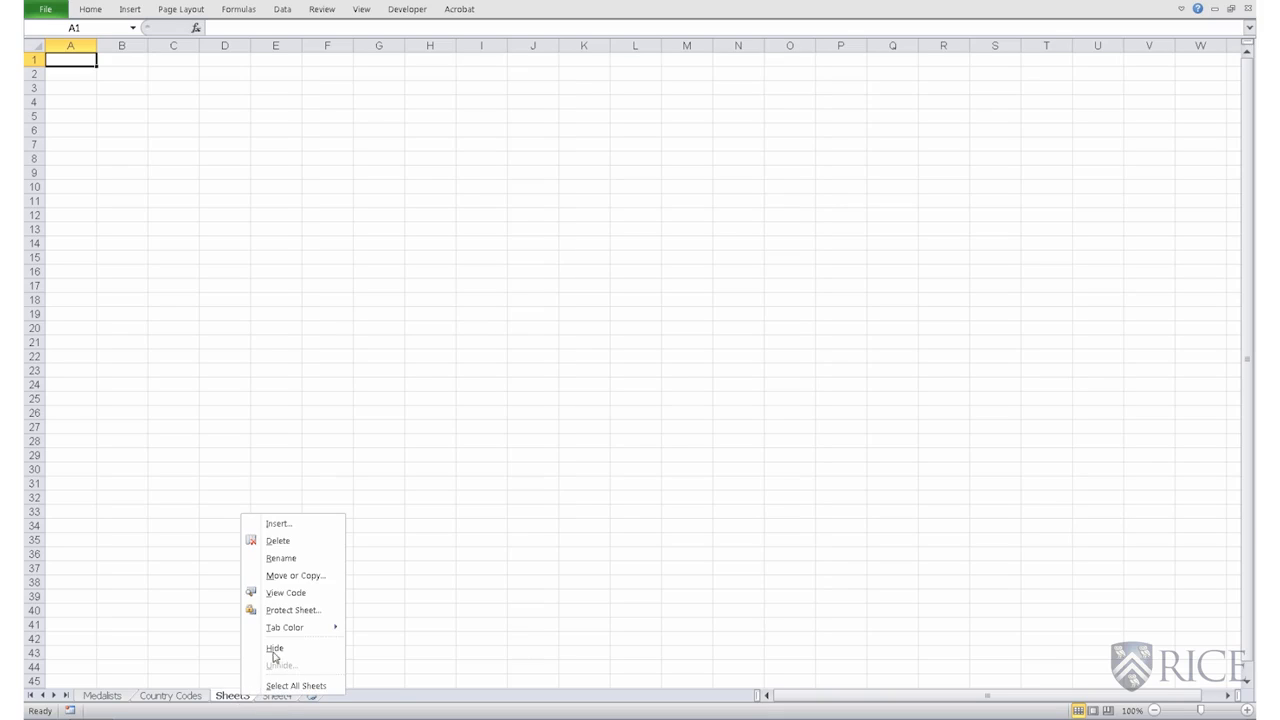
click(285, 558)
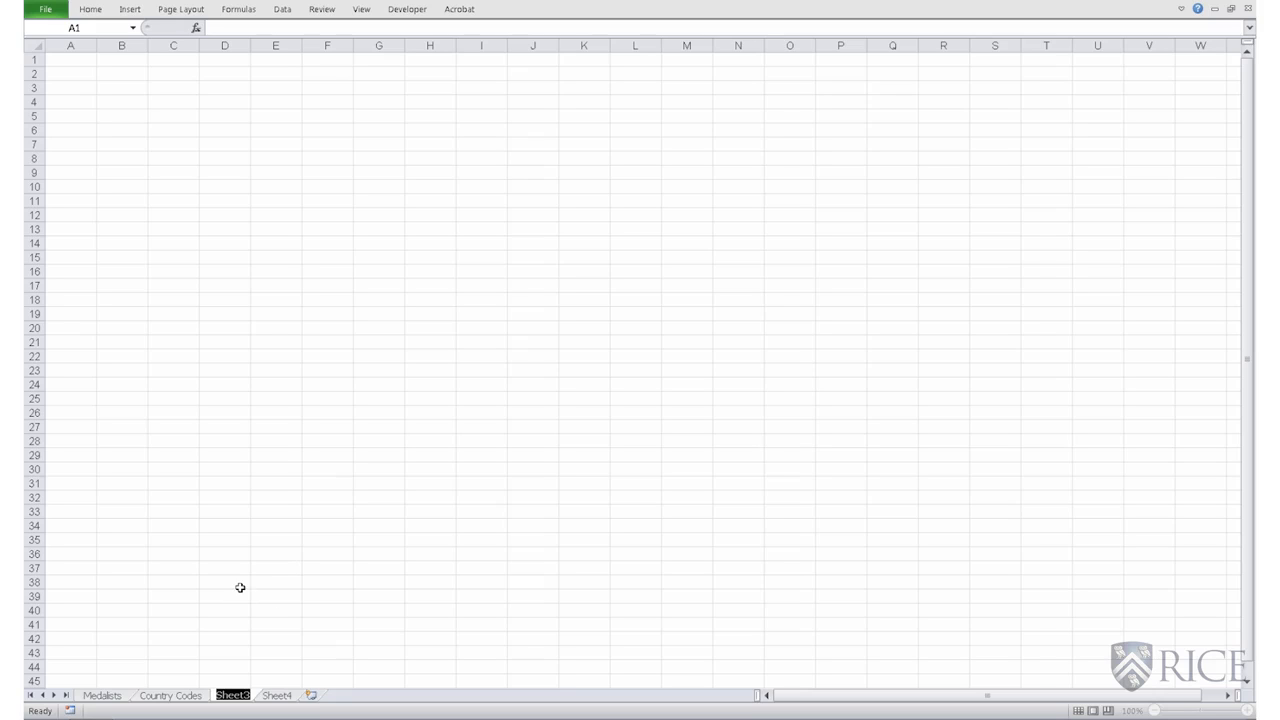
text(My Worksheet)
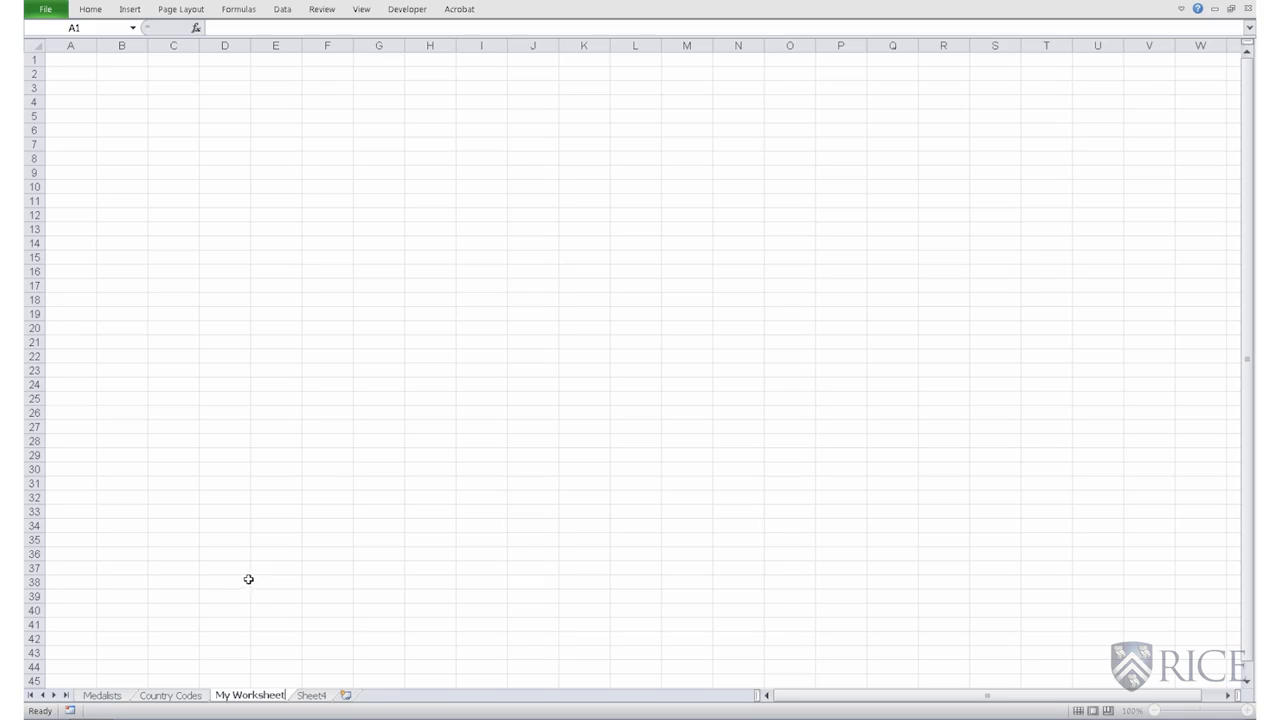
Delete the empty Sheet4 and My Worksheet from the workbook.
right_click(311, 698)
click(349, 541)
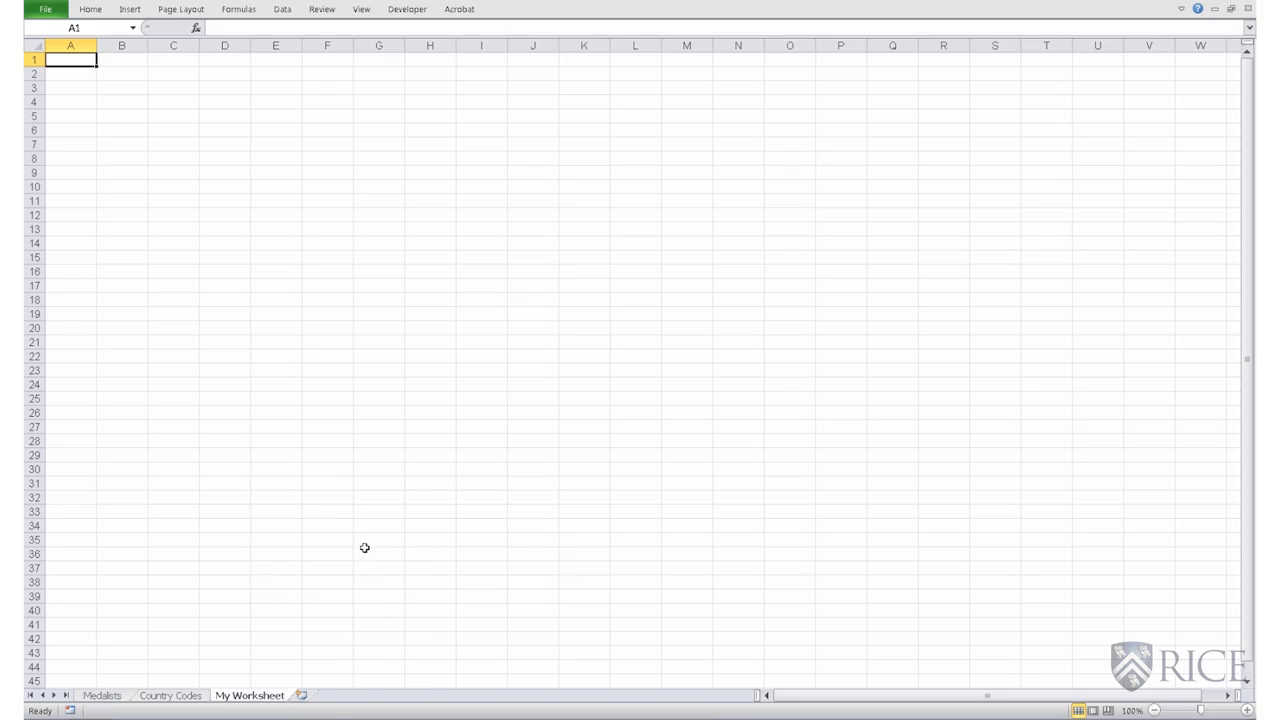
right_click(250, 701)
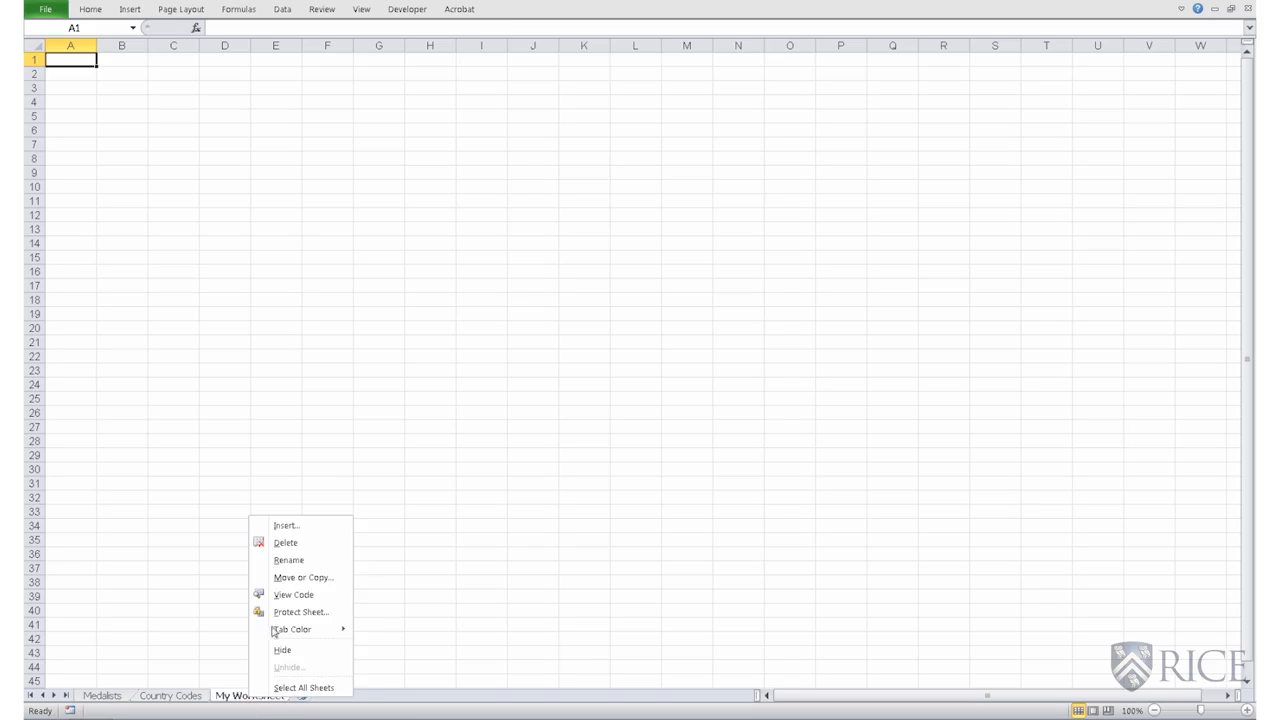
click(303, 541)
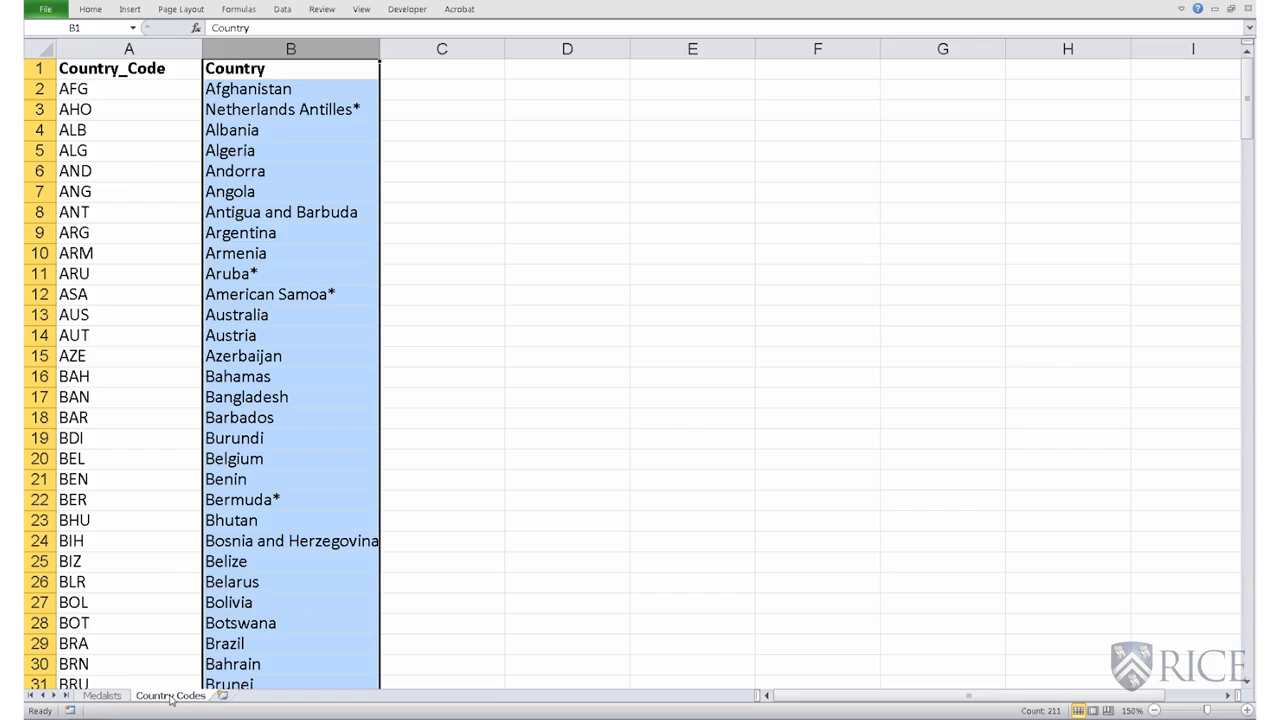
Examine the Country_Code and Country columns on the Country Codes sheet, and return to the Medalists sheet.
click(148, 577)
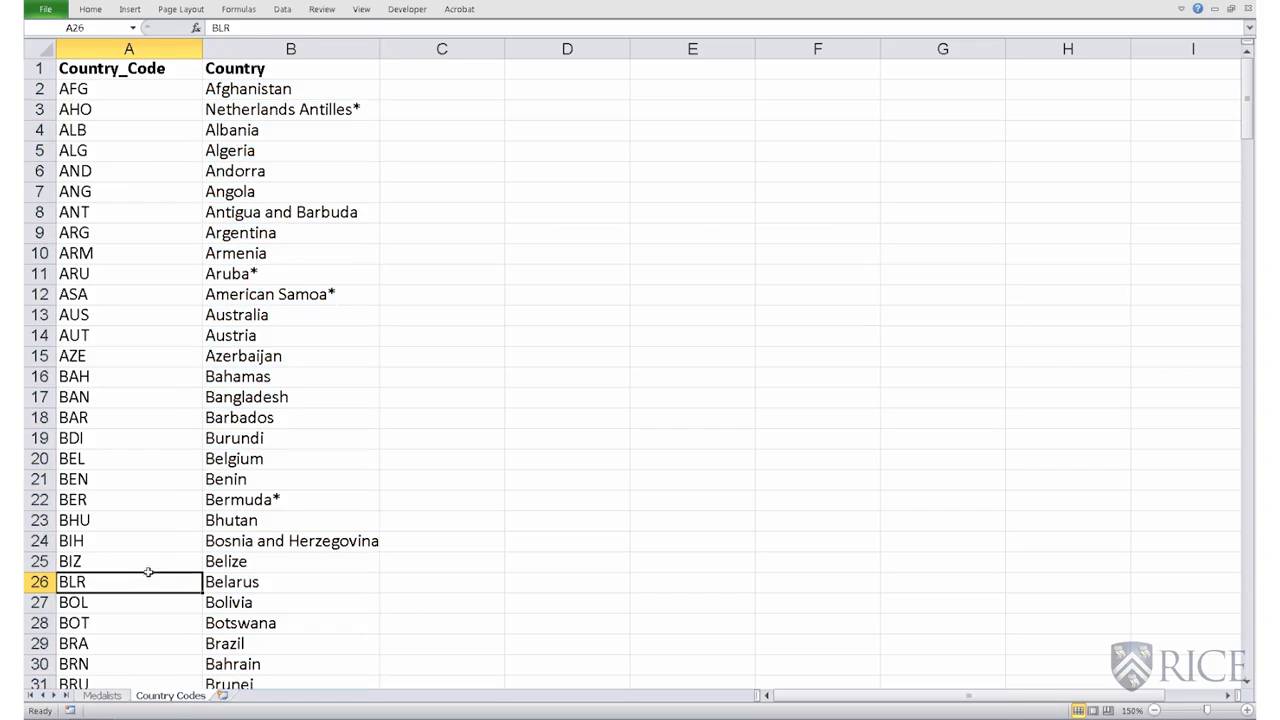
click(128, 49)
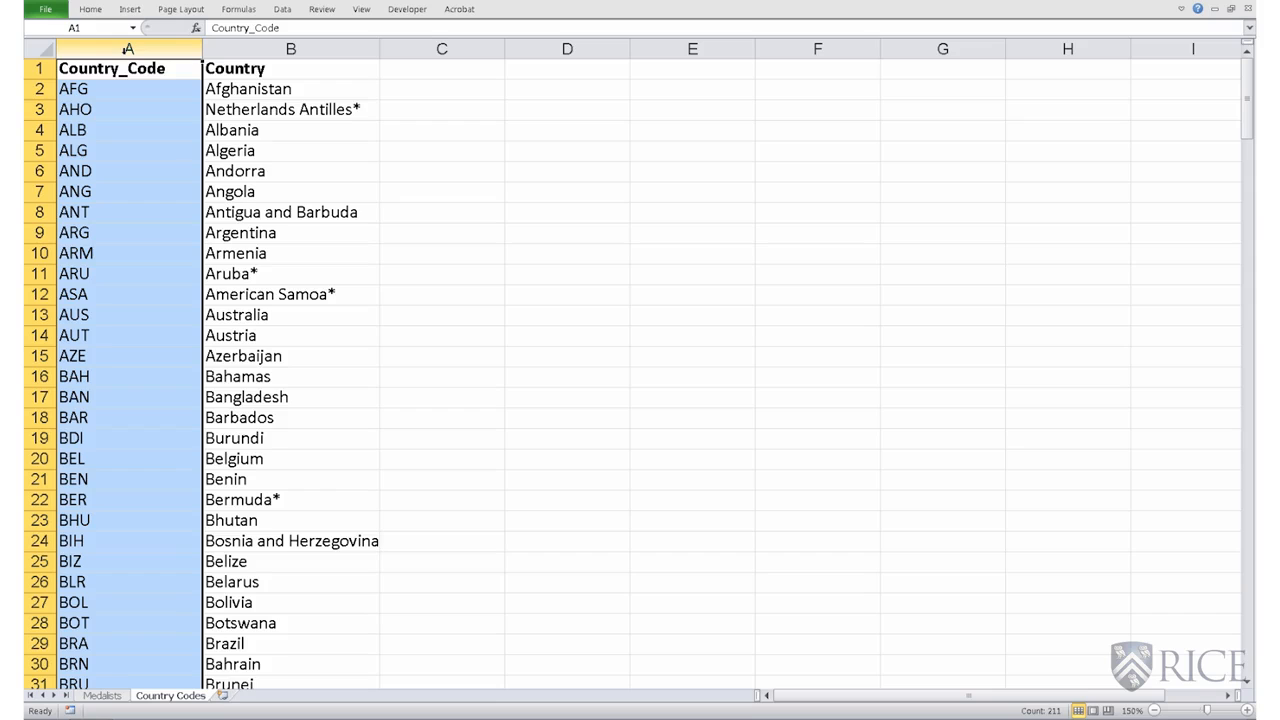
click(268, 44)
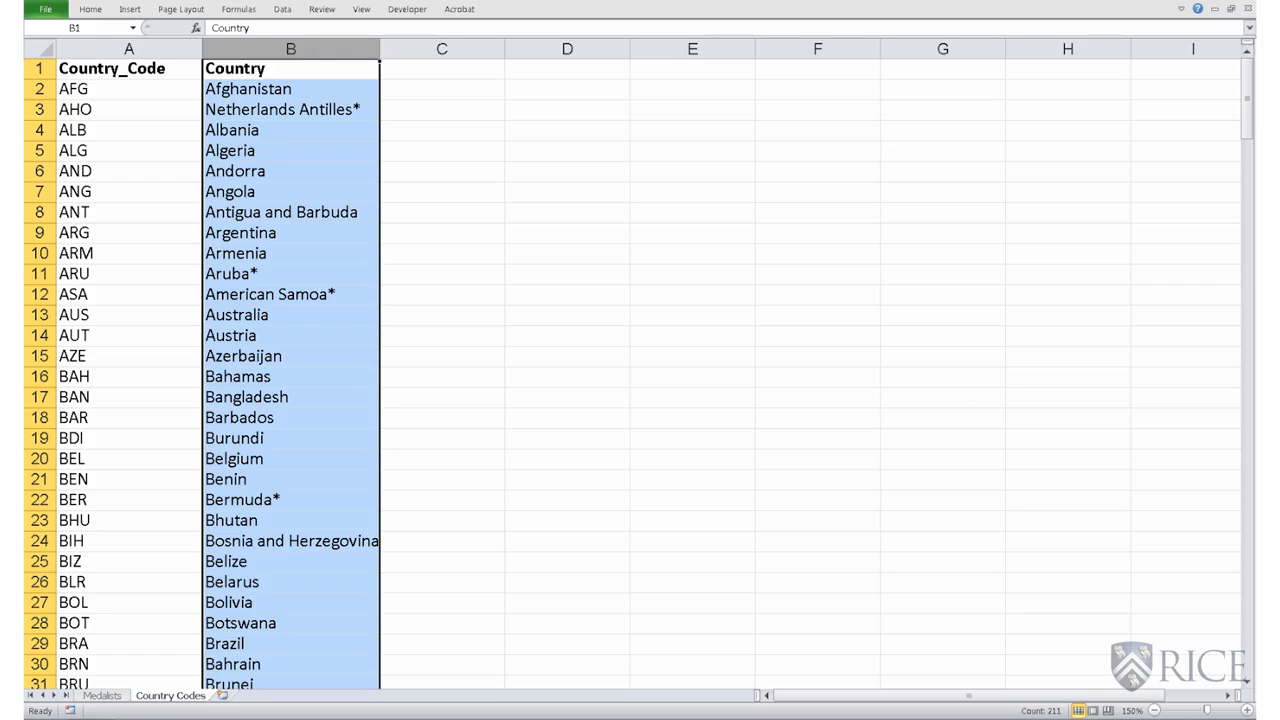
click(102, 695)
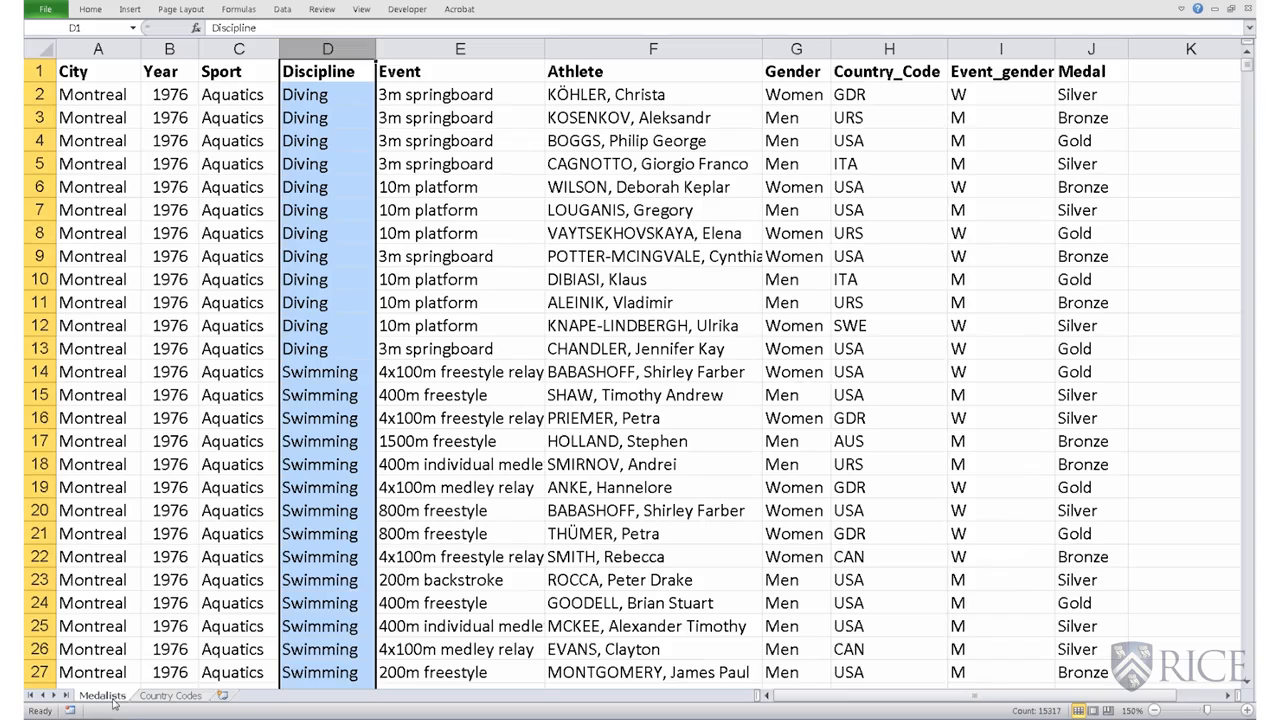
Insert a new column between Country_Code and Event_gender and give it the header Country.
click(888, 47)
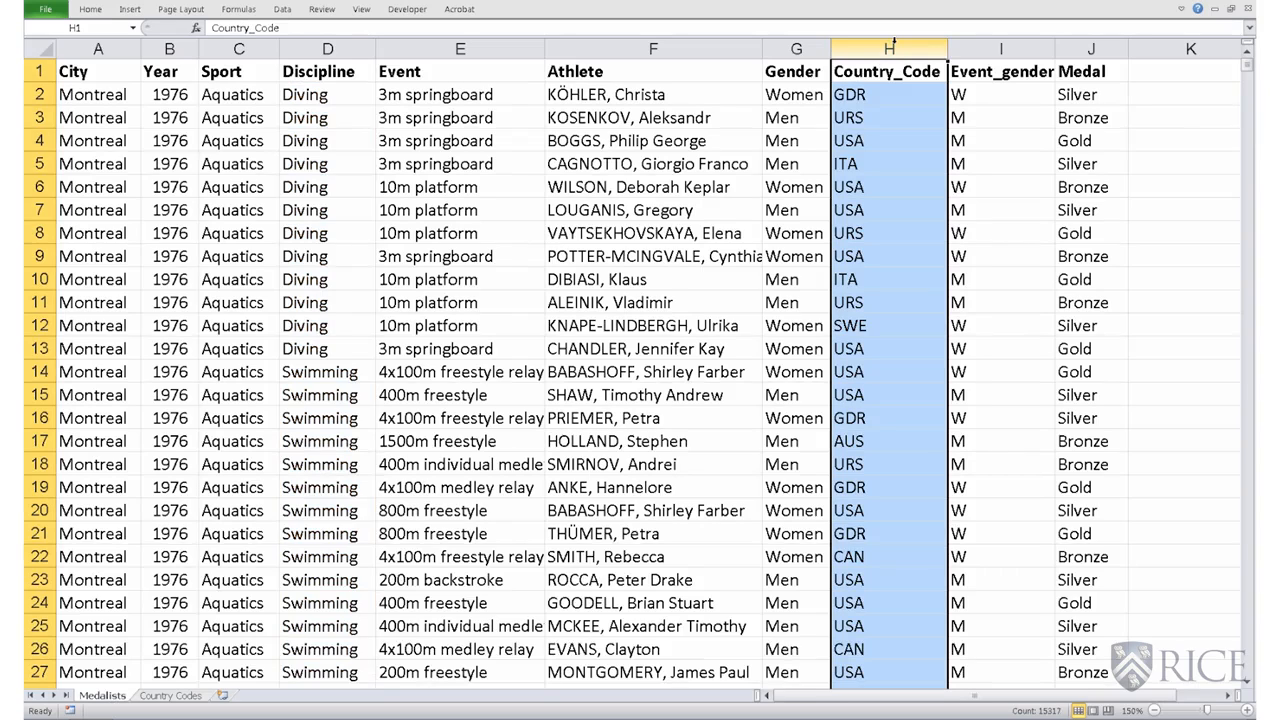
click(970, 47)
right_click(972, 48)
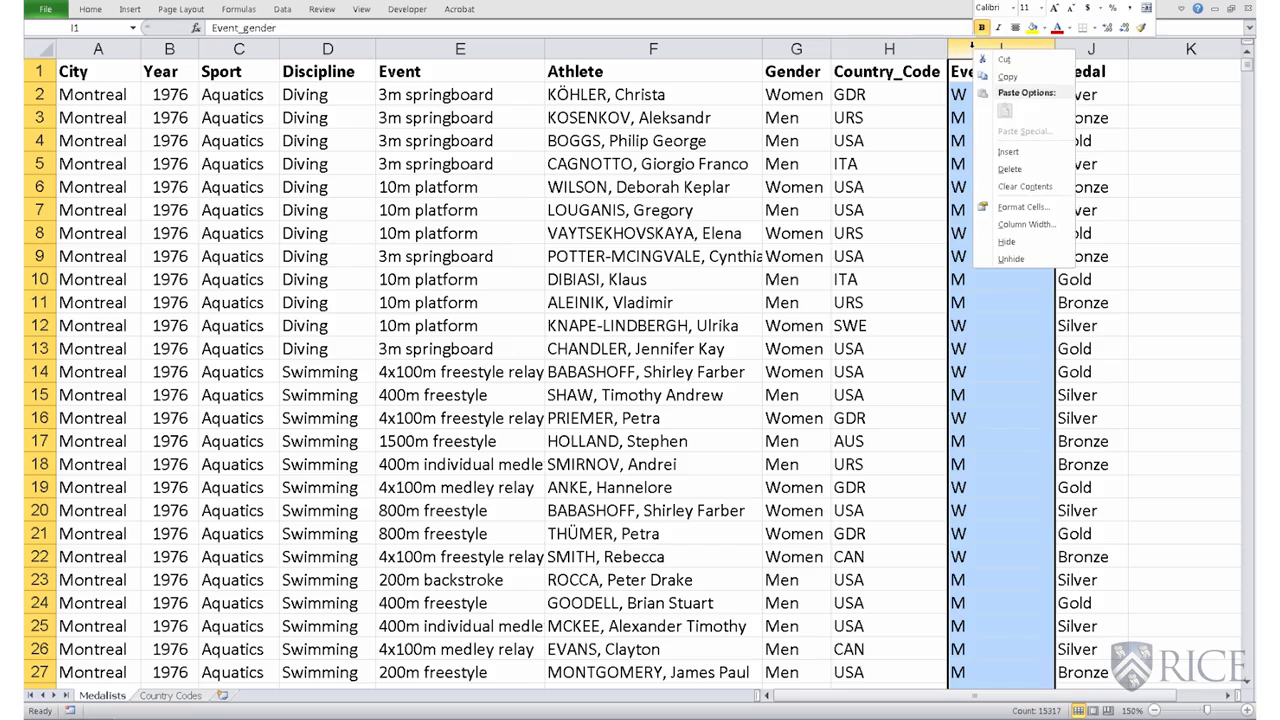
click(1010, 152)
click(986, 80)
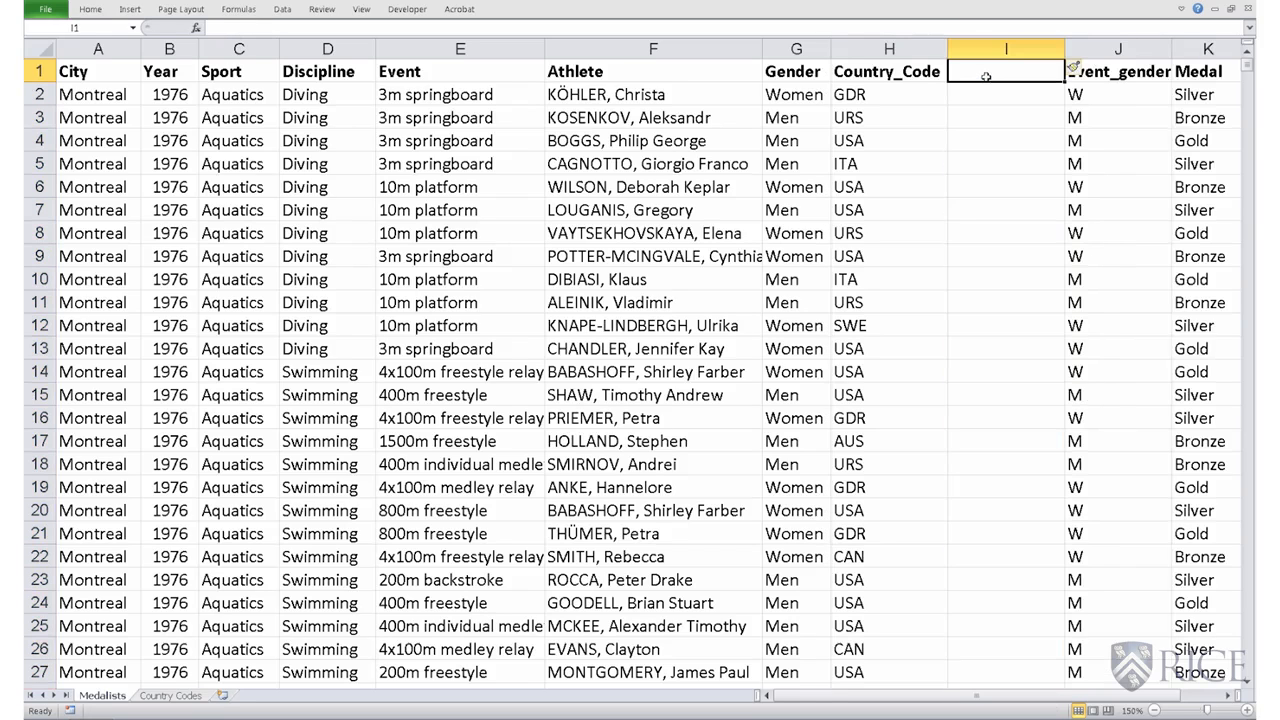
text(Country)
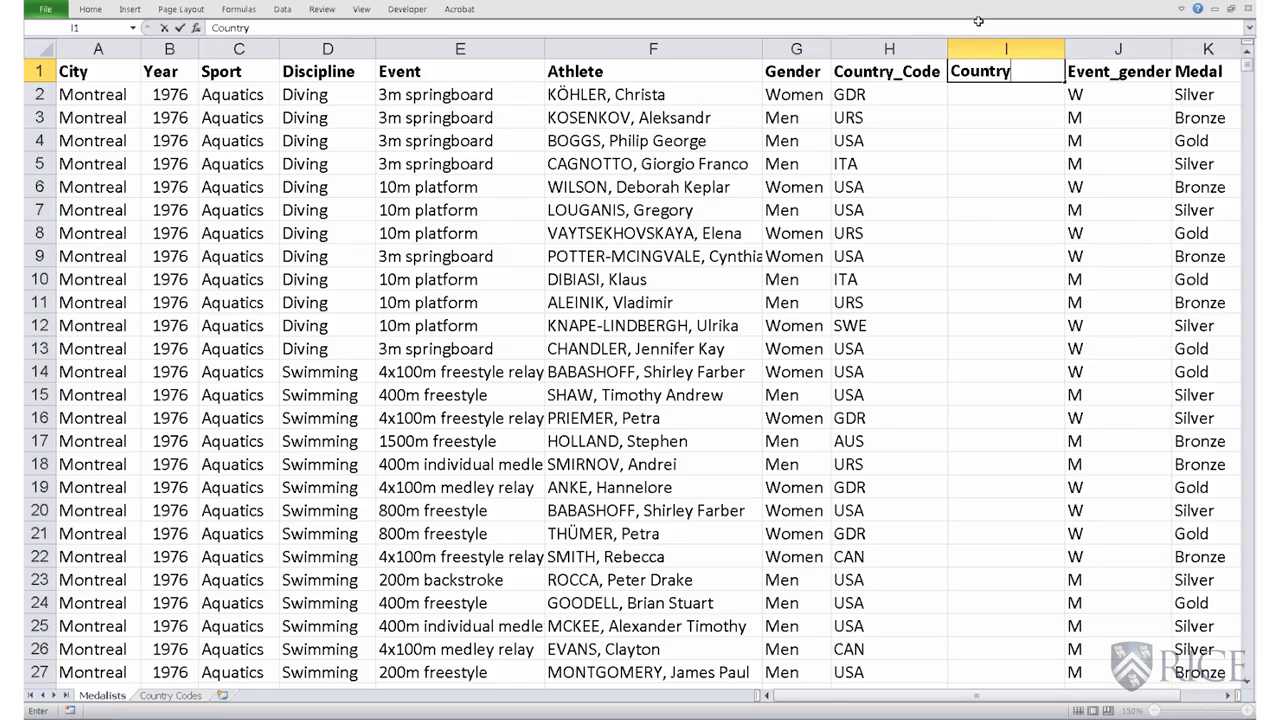
key(Return)
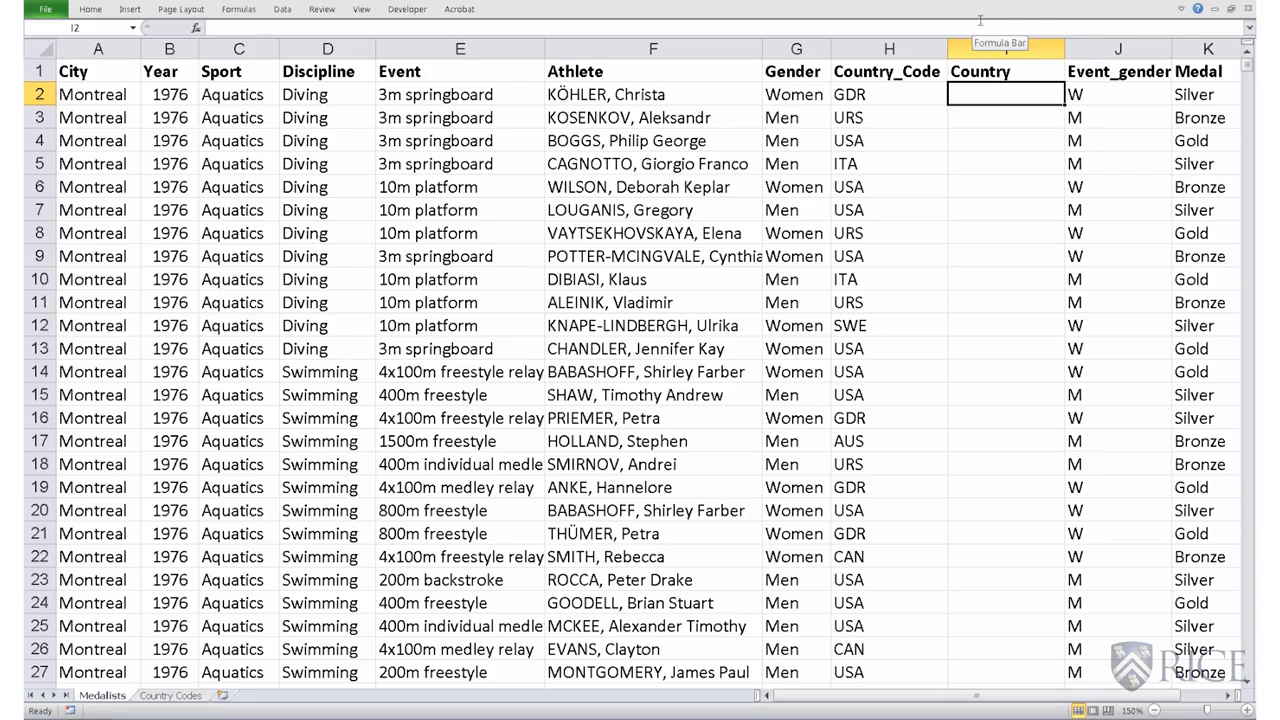
Begin a VLOOKUP formula in cell I2 with the country code in H2 as the lookup value.
click(868, 96)
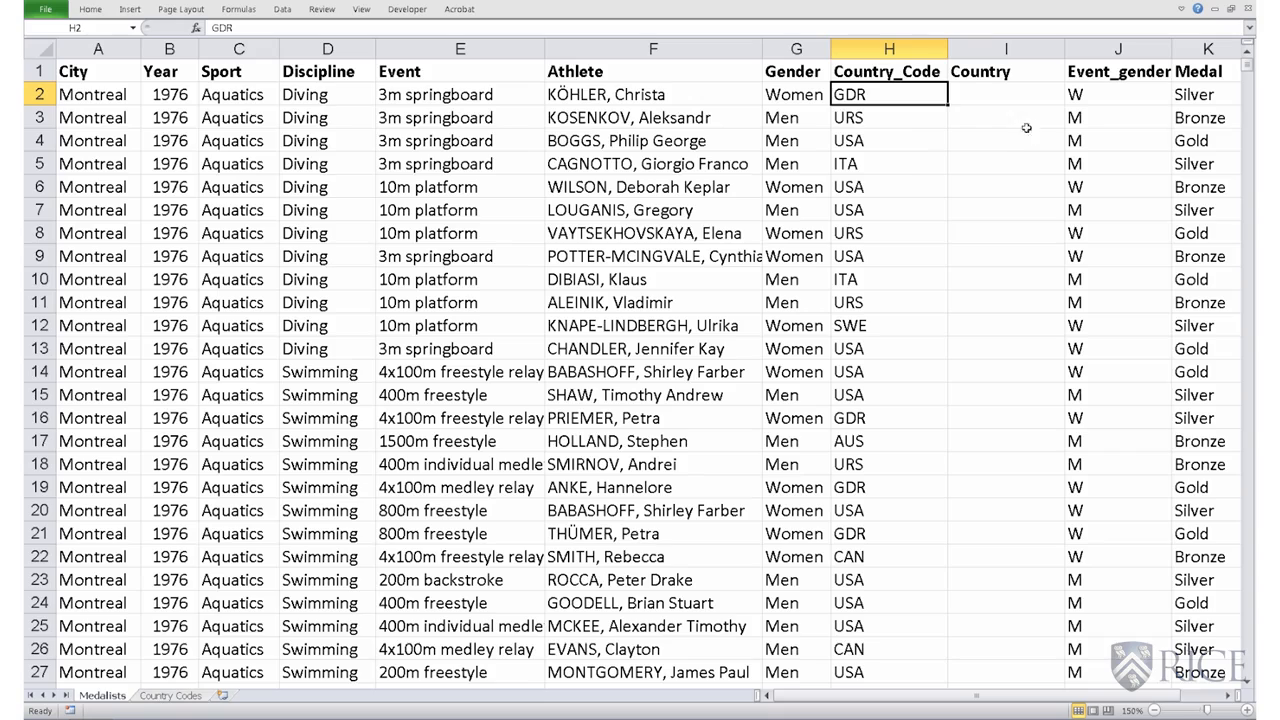
click(970, 88)
text(=V)
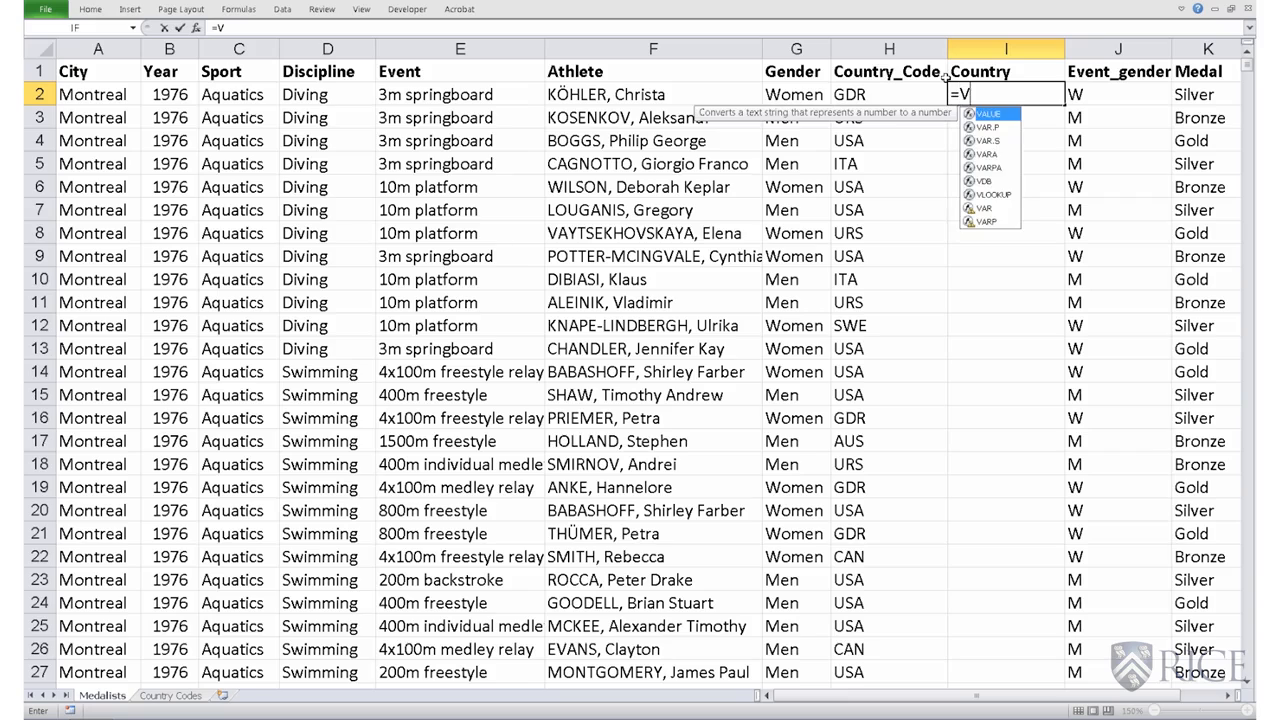
text(LOOK)
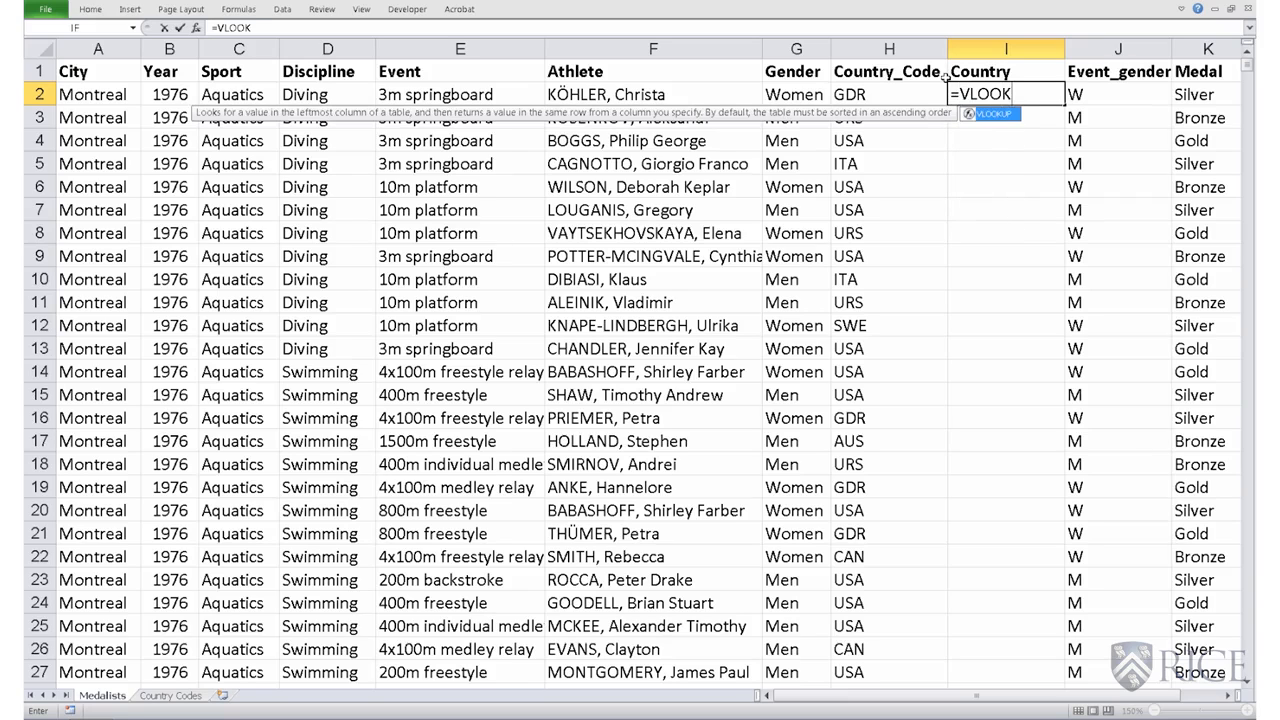
text(UP()
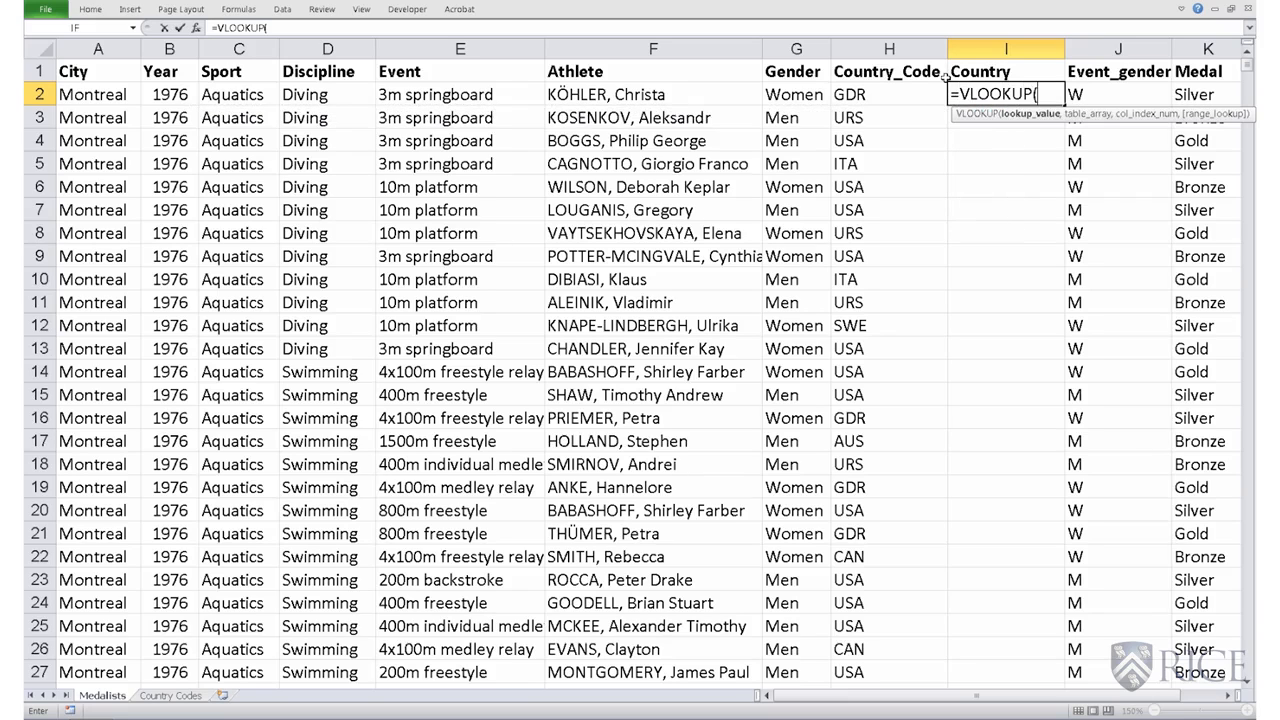
click(880, 94)
text(,)
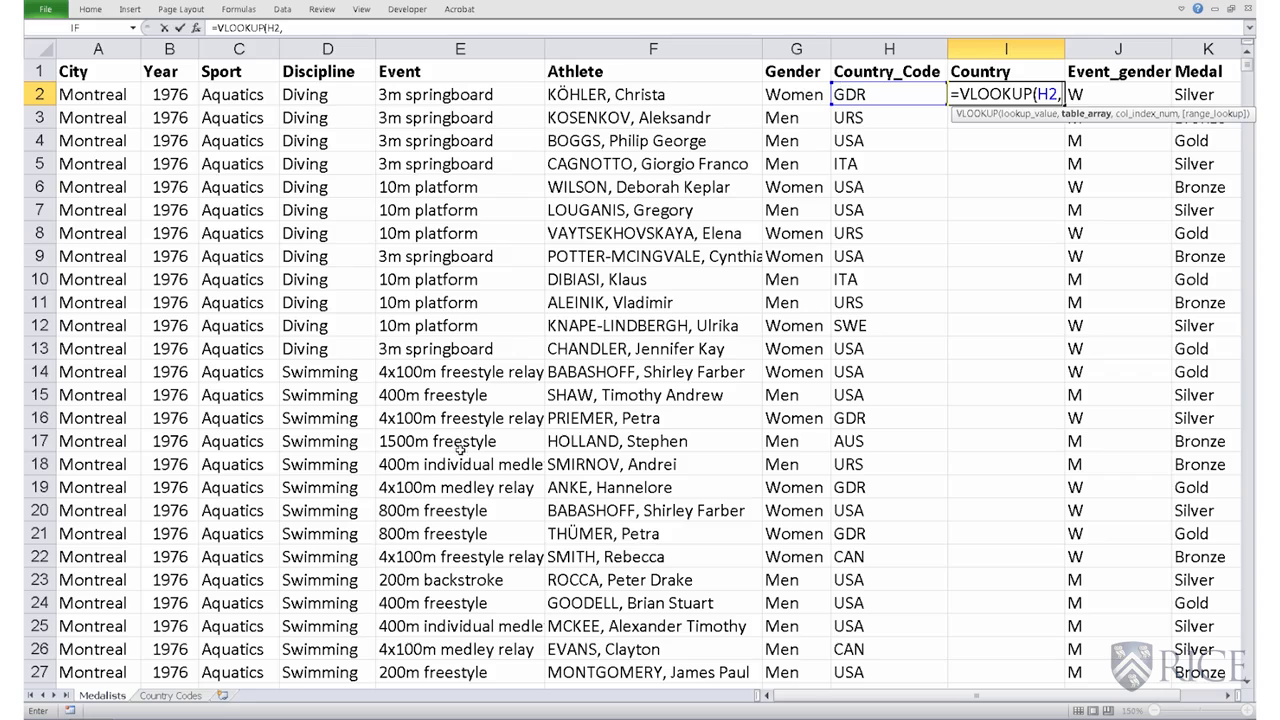
Set the VLOOKUP table array to range A2:B211 on the Country Codes sheet.
click(171, 695)
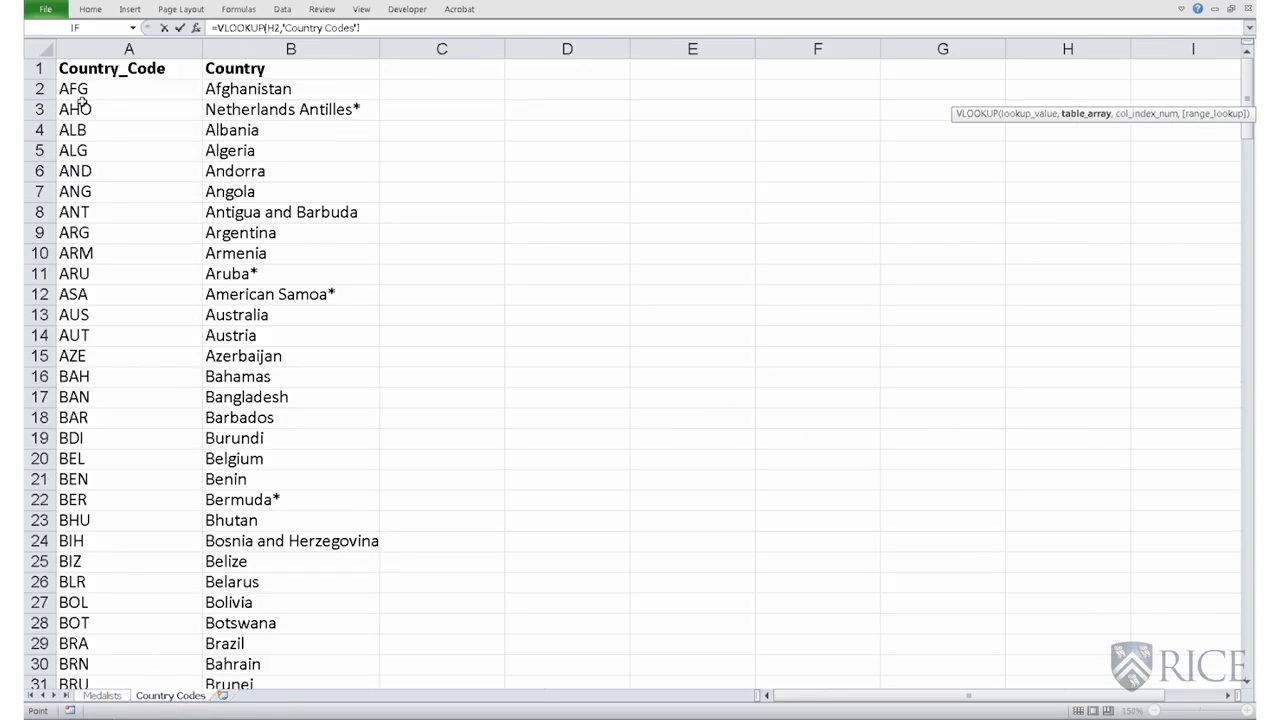
drag(80, 89, 272, 104)
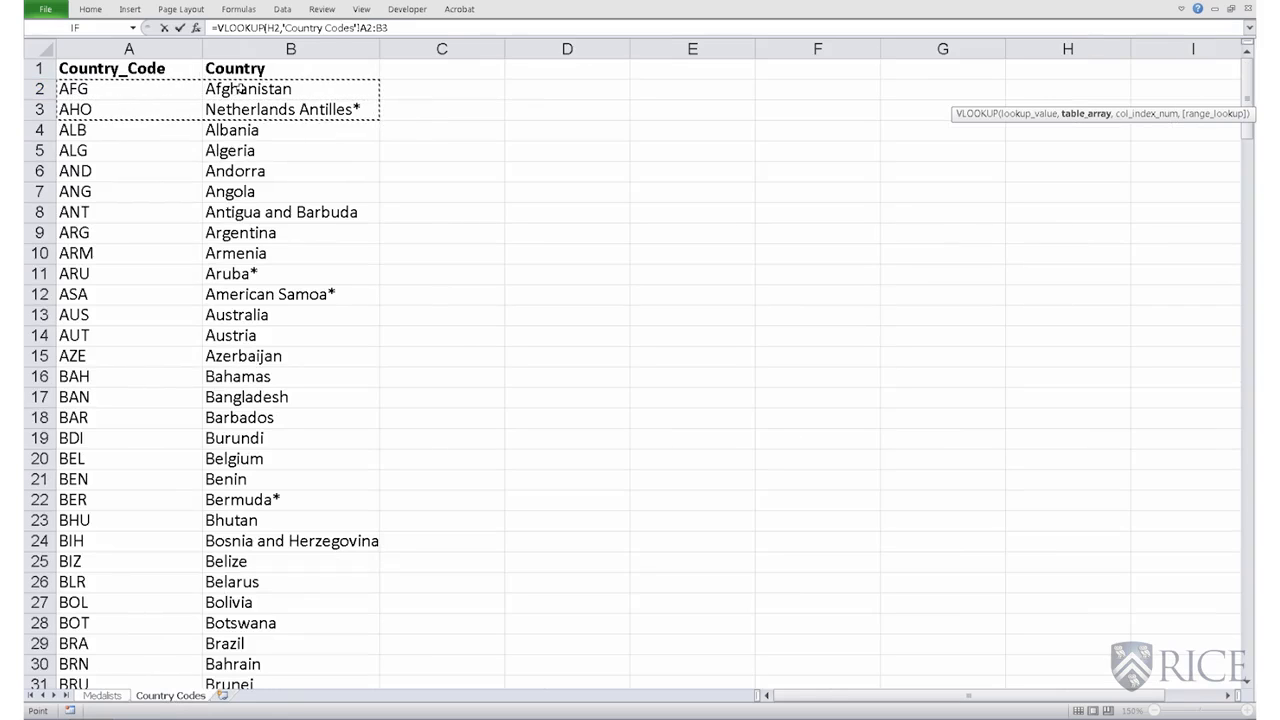
key(ctrl+shift+Down)
scroll(236, 90, up, 20)
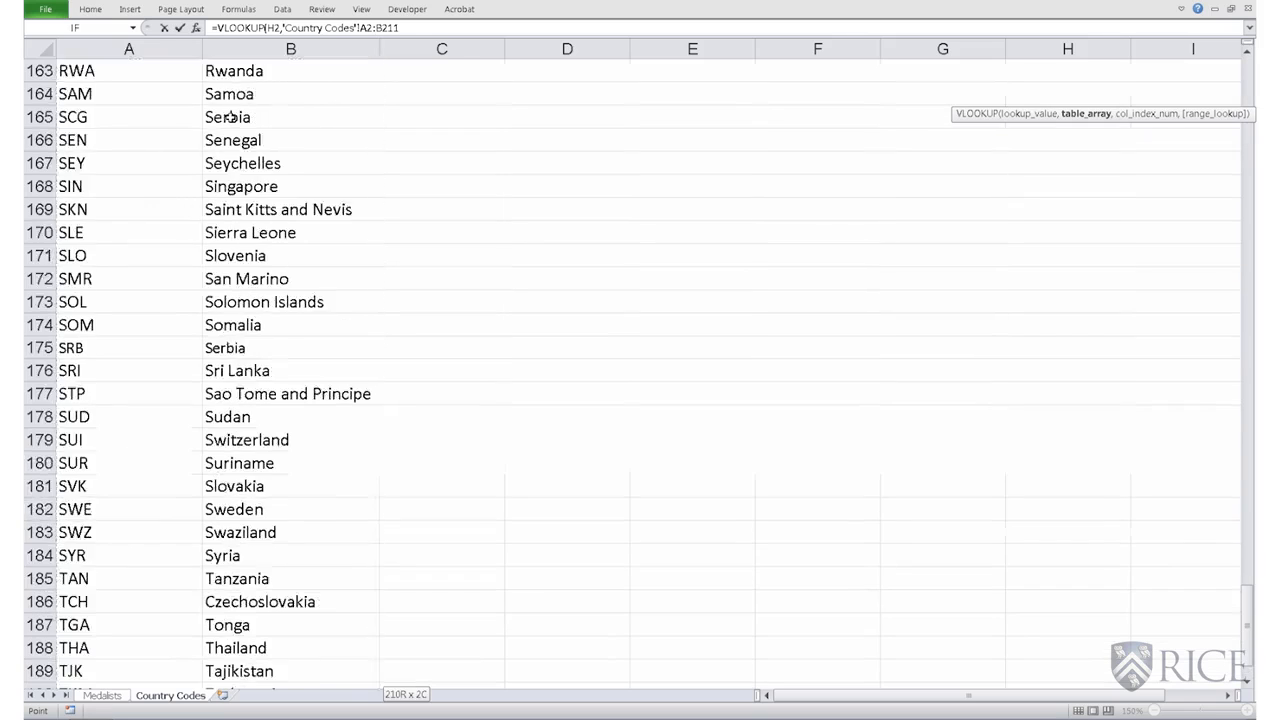
scroll(230, 117, up, 20)
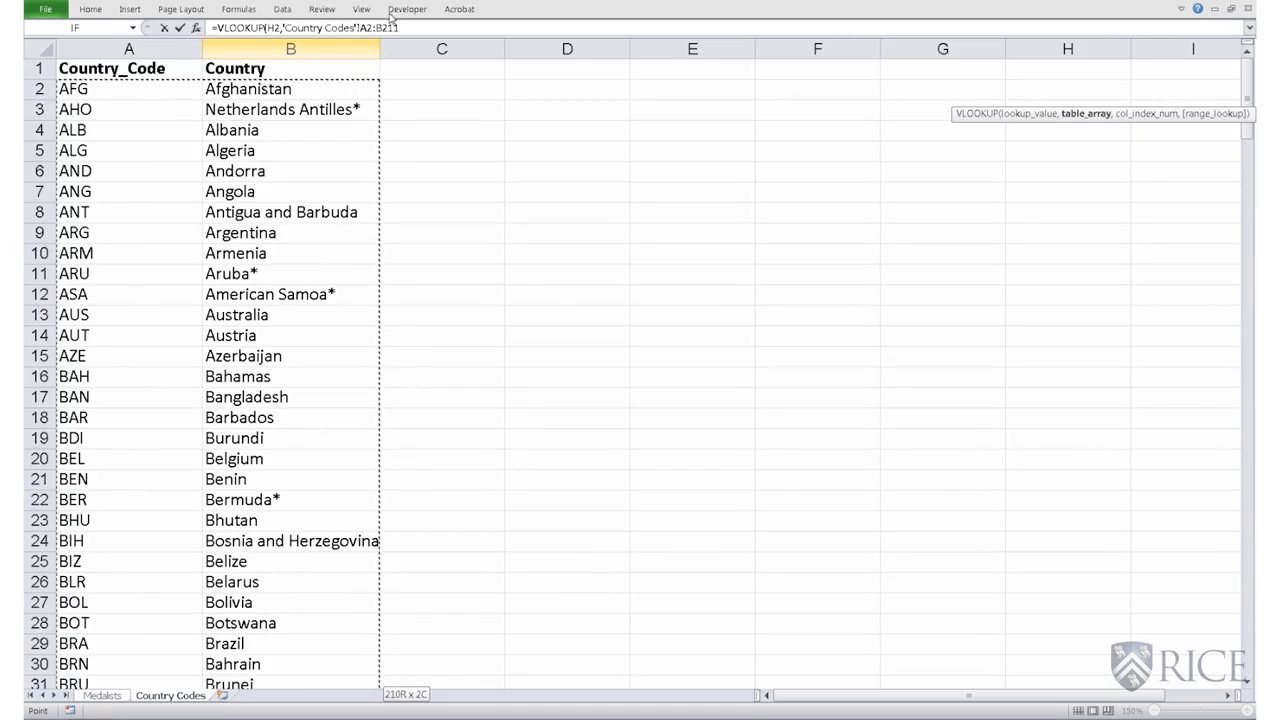
click(444, 28)
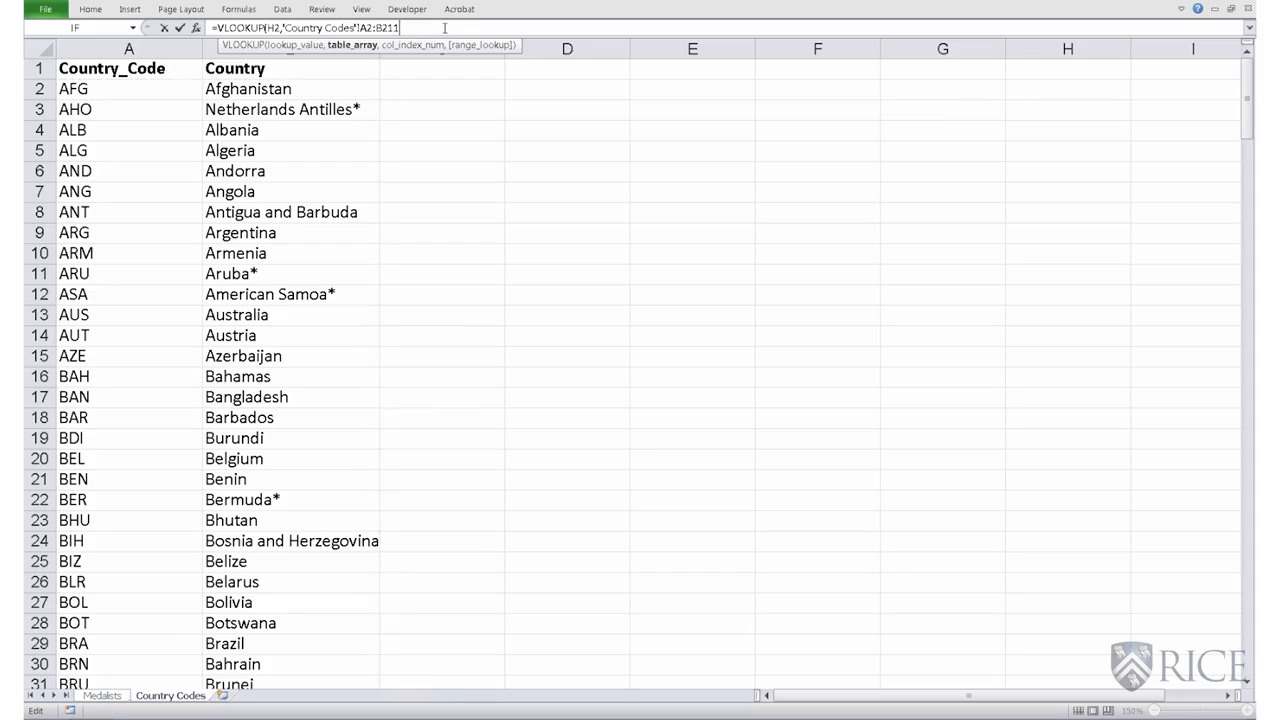
Complete the VLOOKUP arguments with column index 2 and FALSE for an exact match.
text(,)
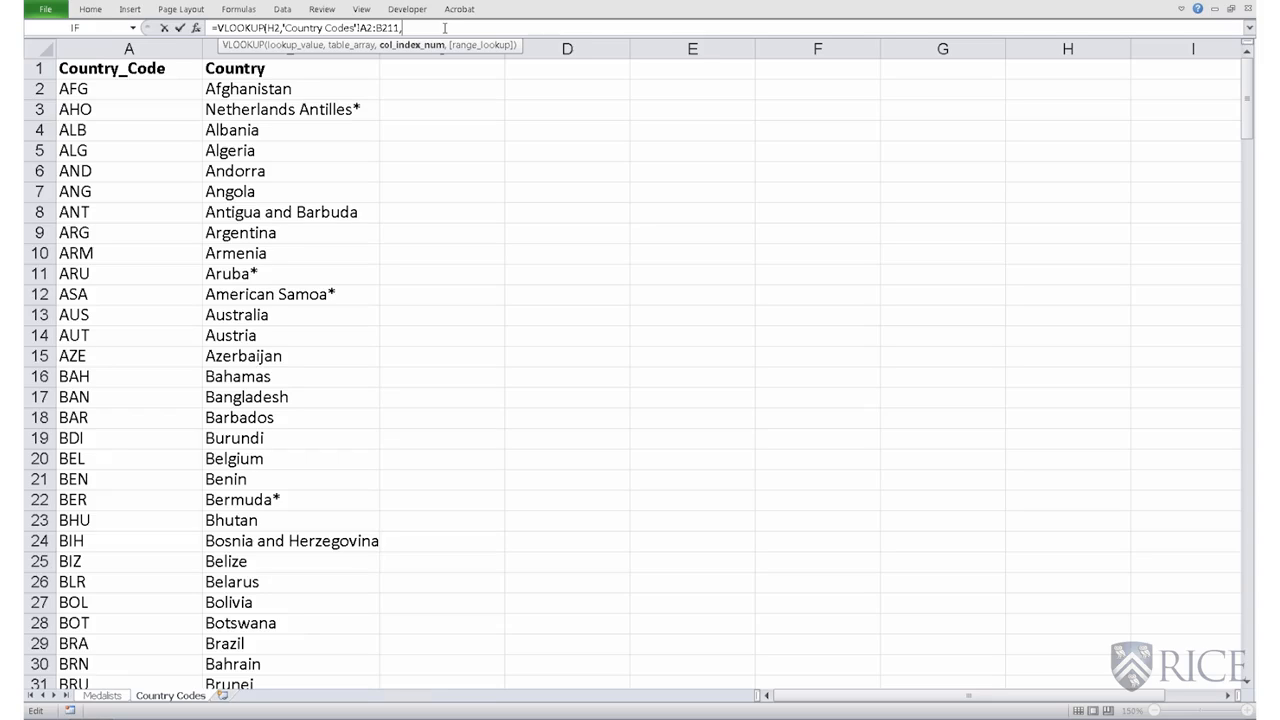
text(2,)
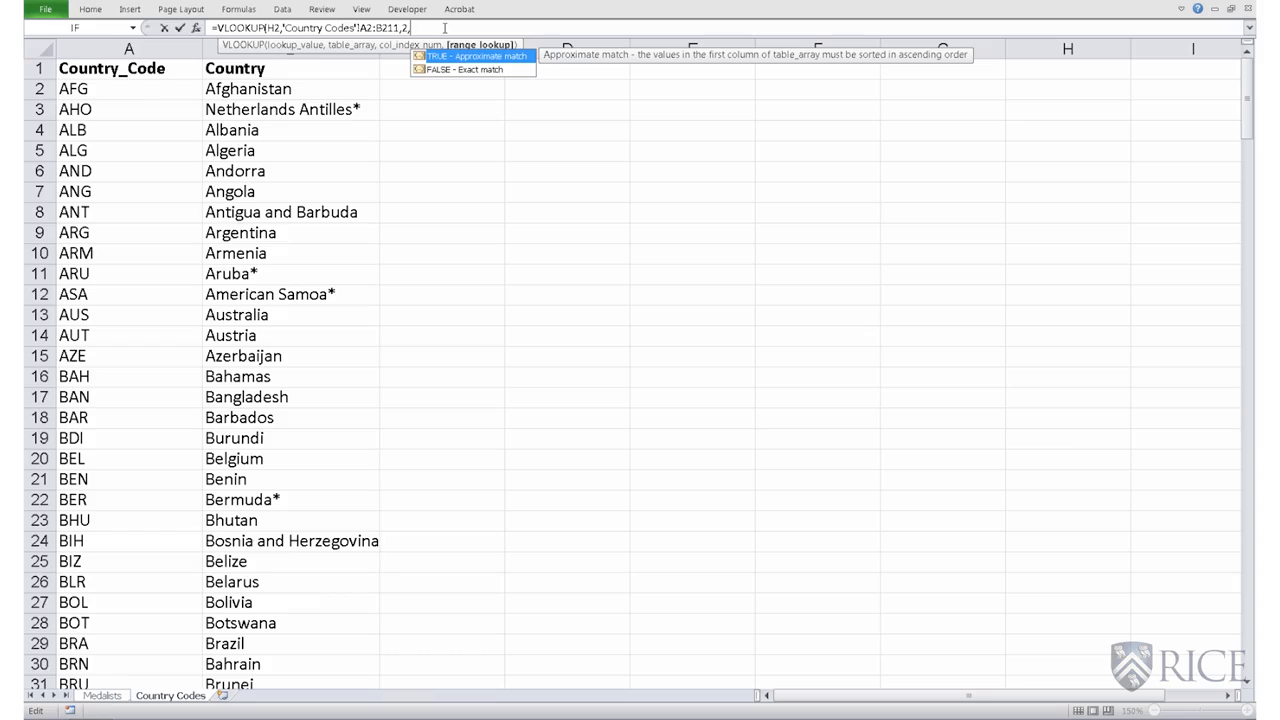
click(418, 25)
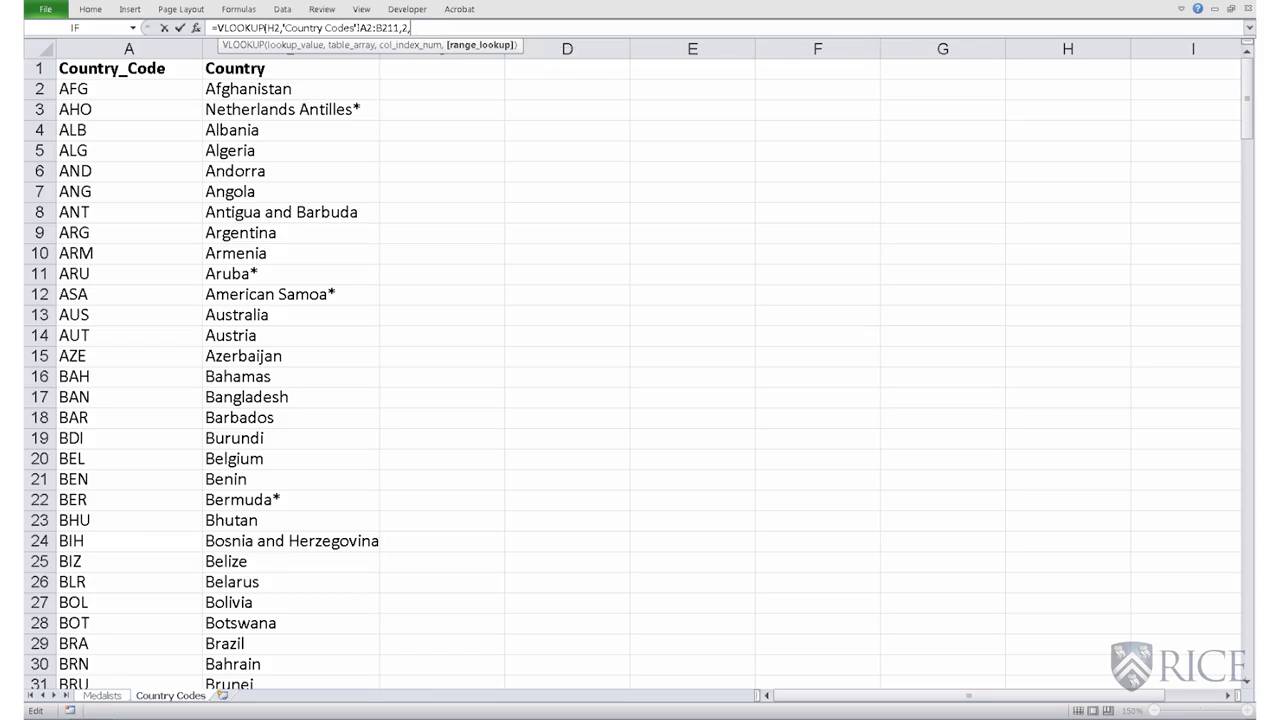
text(FALSE))
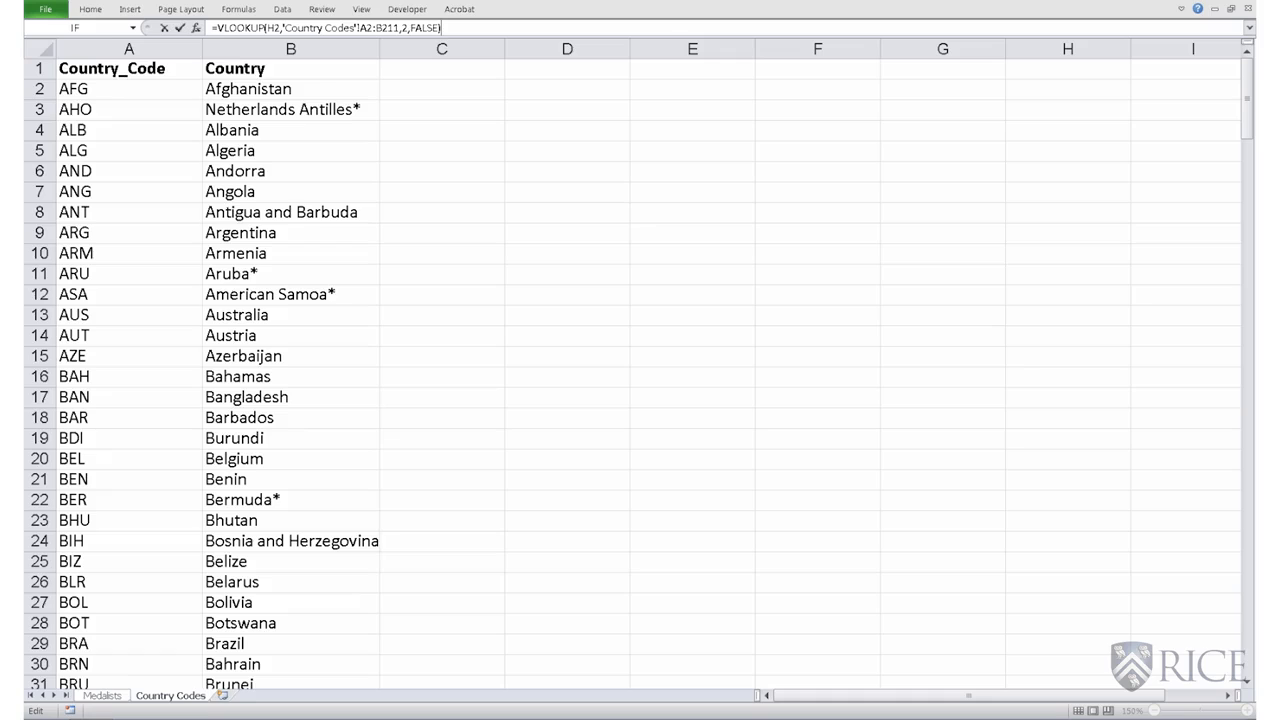
Make the formula's table range absolute as $A$2:$B$211 and enter the formula.
click(360, 27)
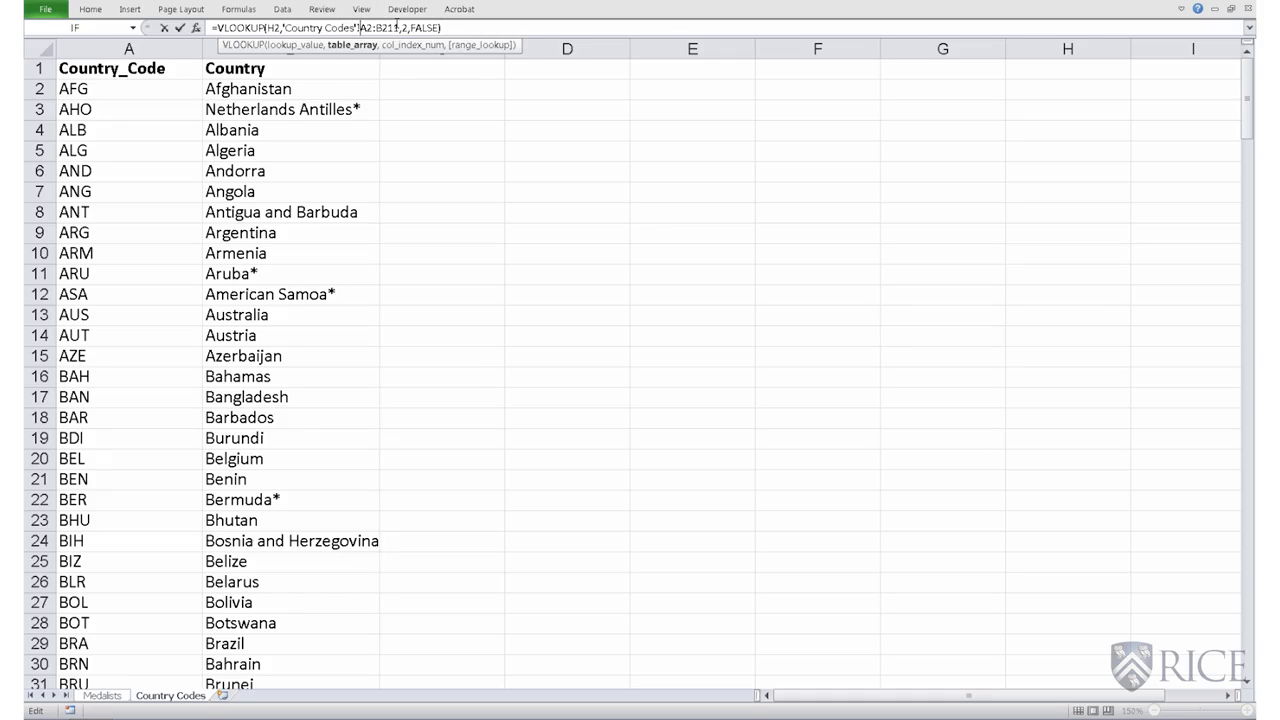
text($)
key(Right)
text($)
key(Right)
key(Right)
text($A$)
click(498, 27)
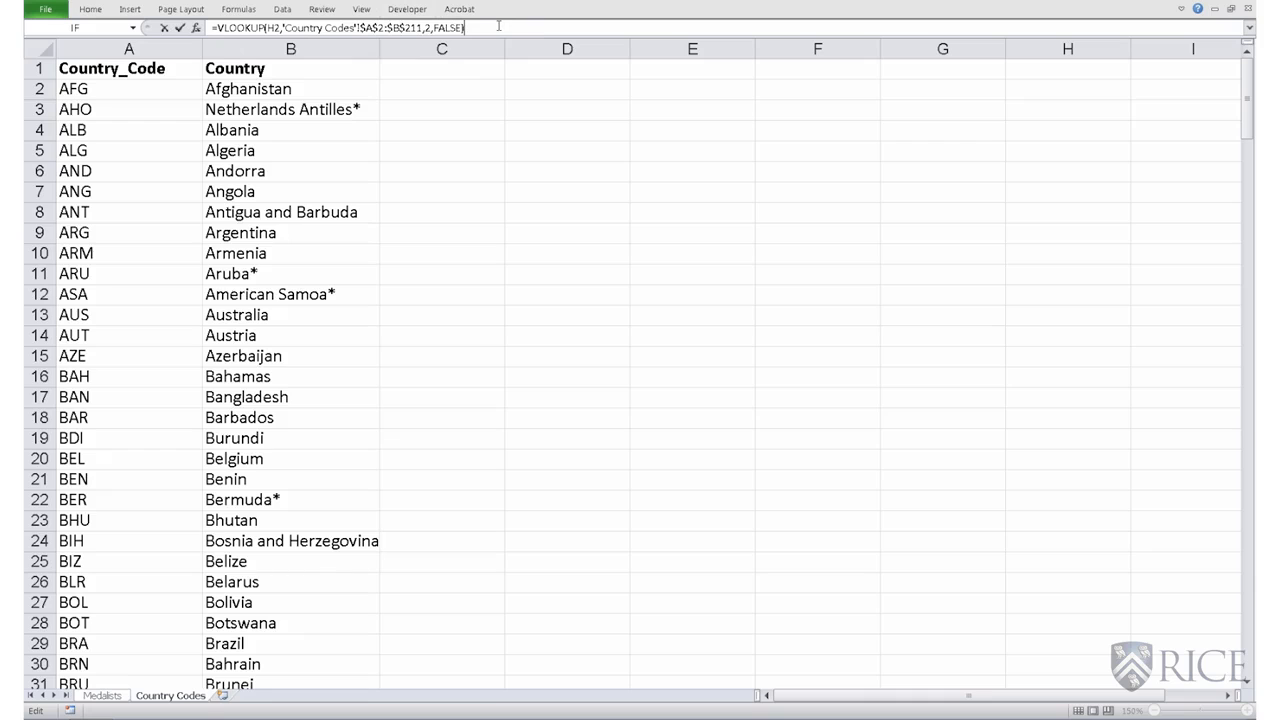
key(Return)
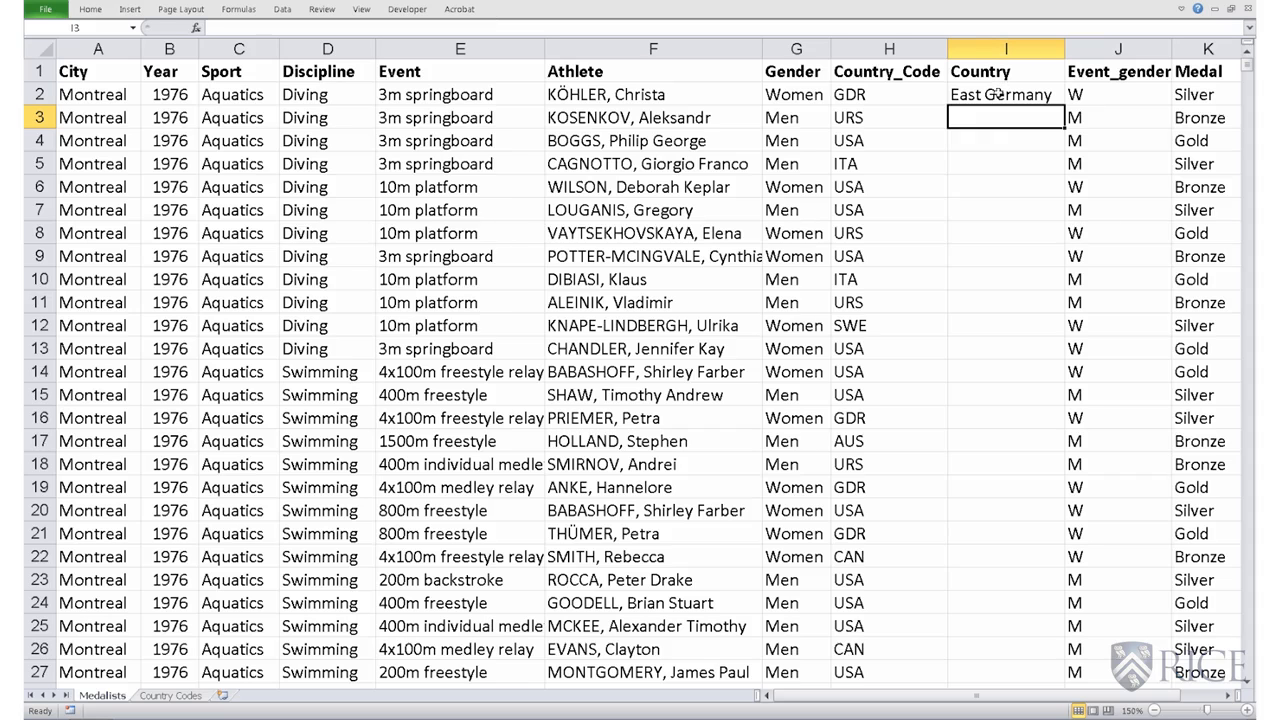
Fill the VLOOKUP formula from I2 down the Country column for all medalist records.
click(997, 92)
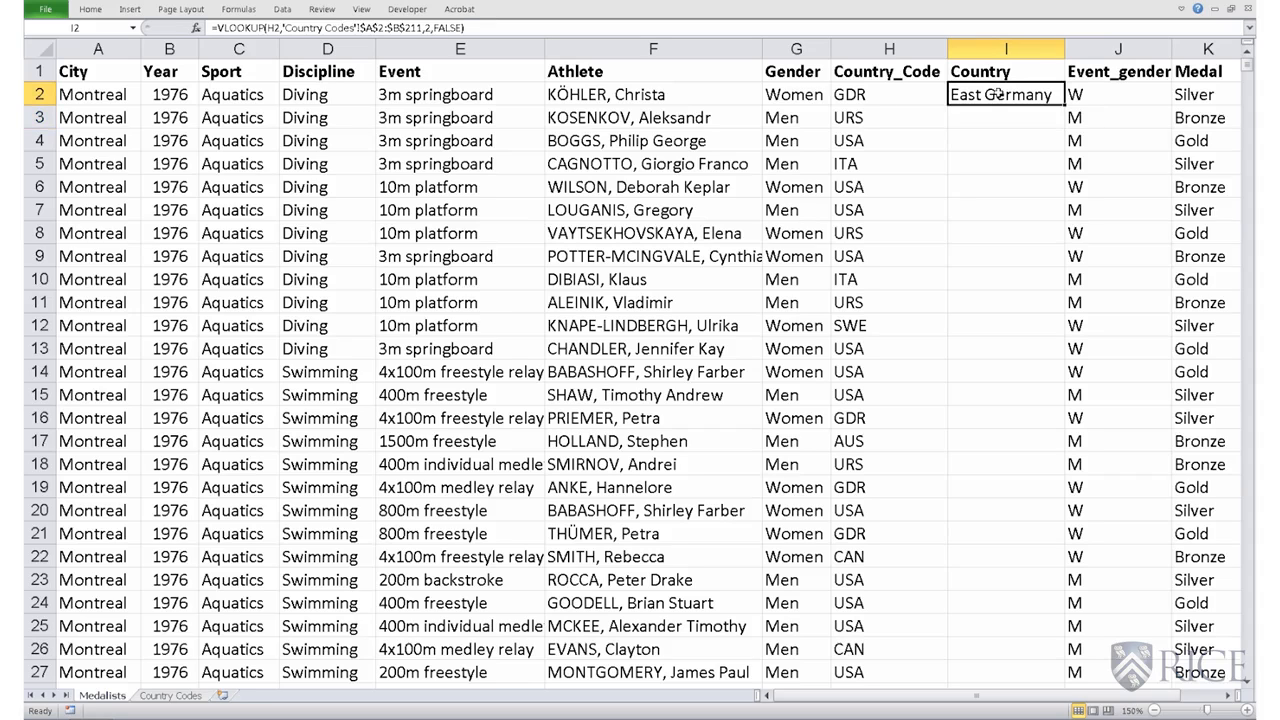
double_click(1065, 104)
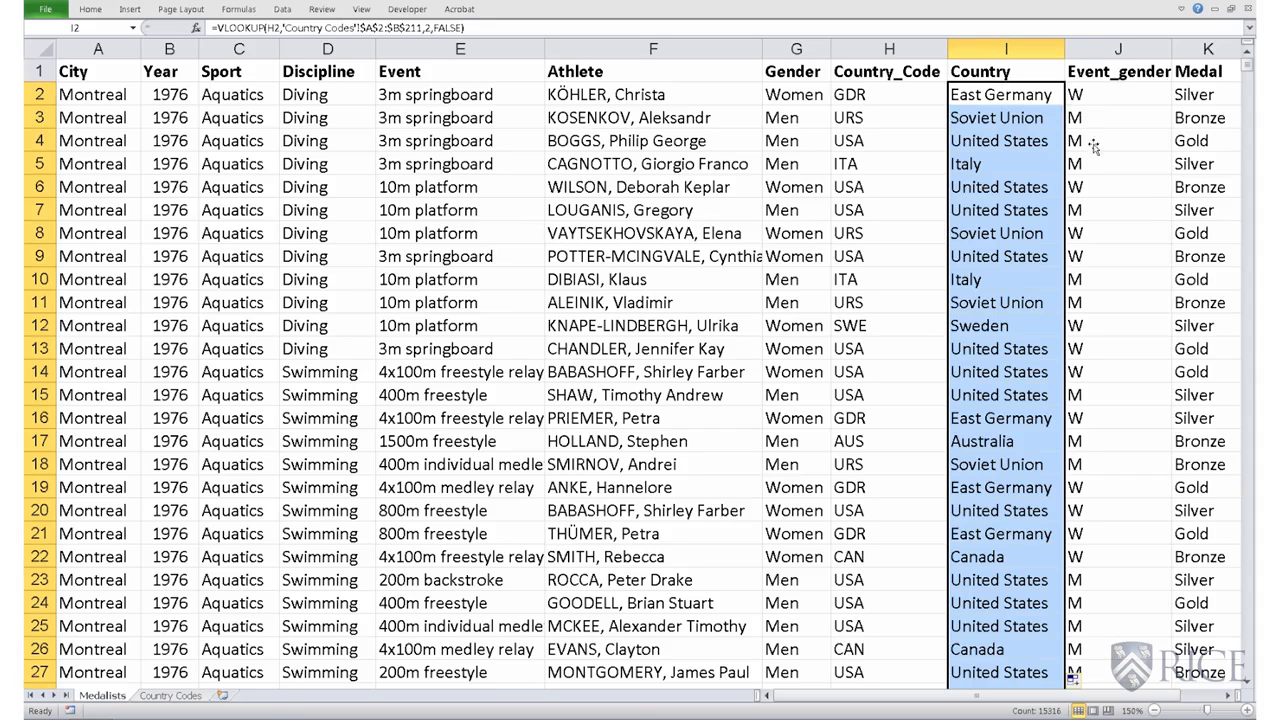